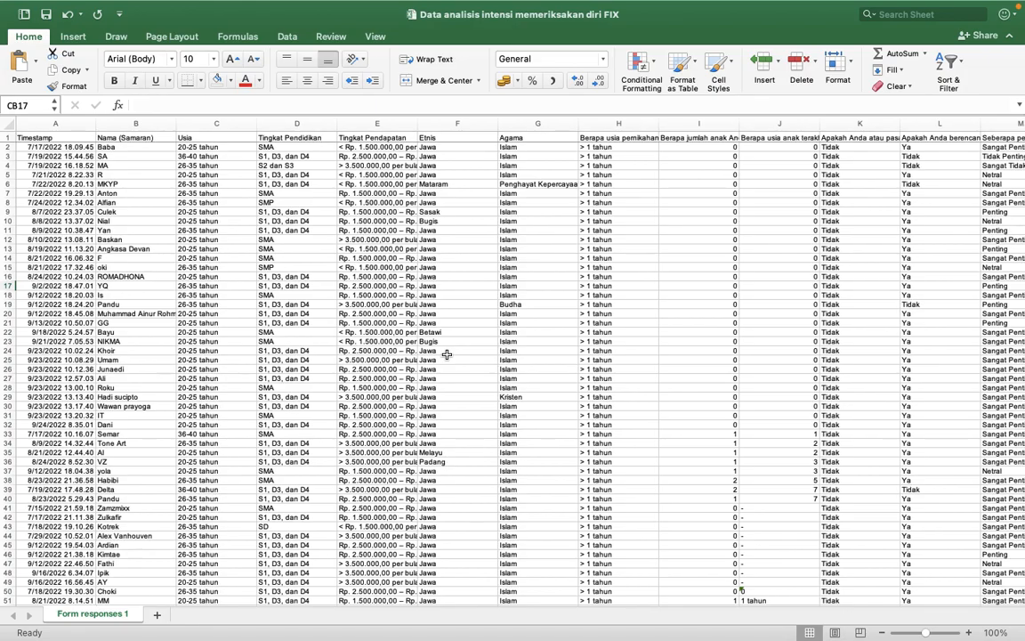
# Review the respondents' demographic and perception answers across all rows of the survey response sheet.
pyautogui.hscroll(5, 445, 355)
pyautogui.scroll(-6, 618, 377)
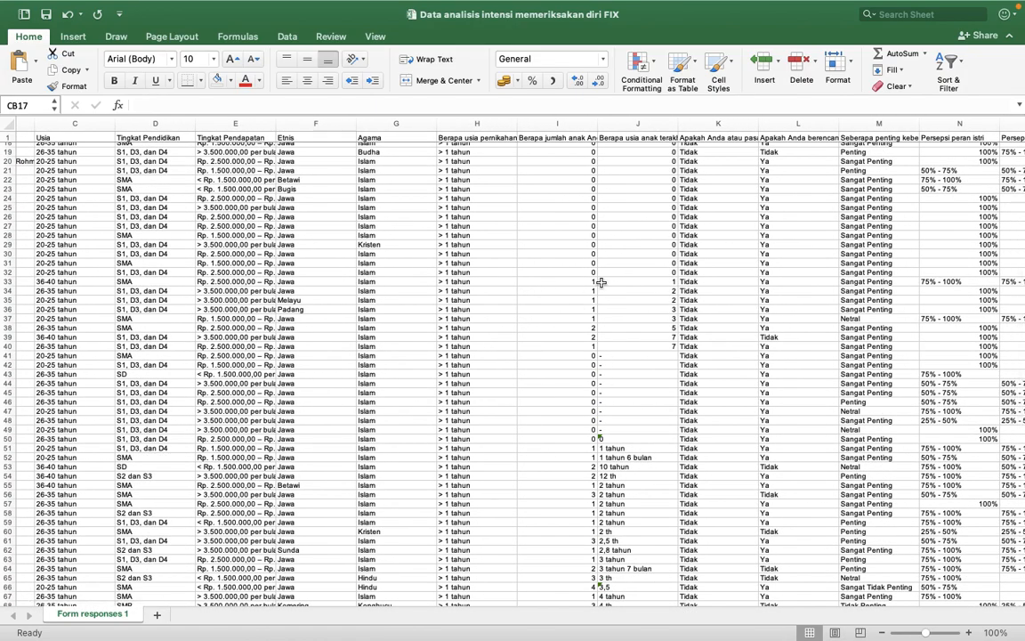
pyautogui.scroll(6, 539, 254)
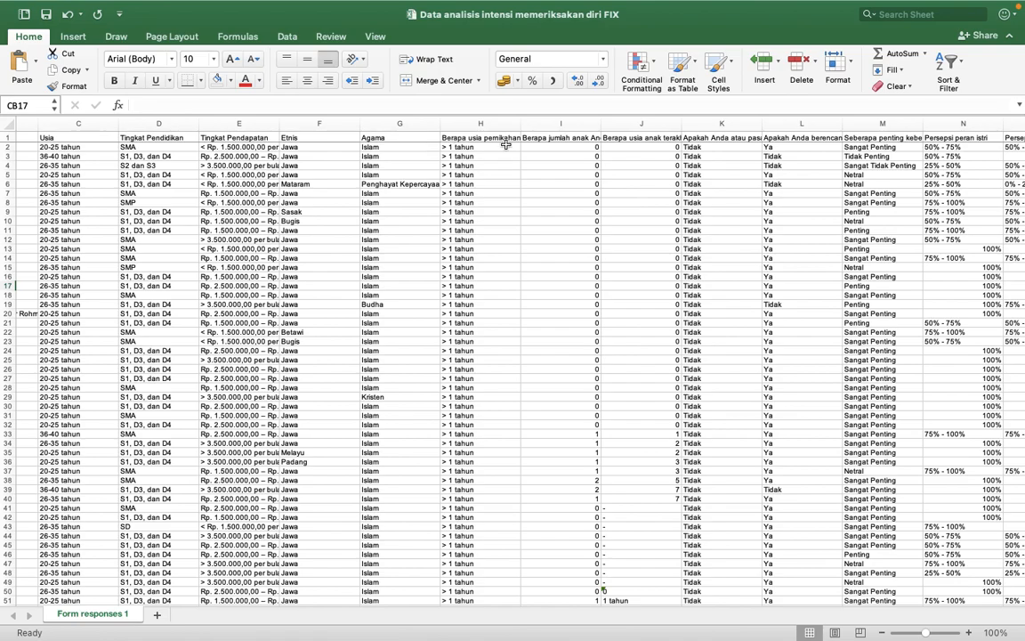
pyautogui.scroll(-15, 472, 390)
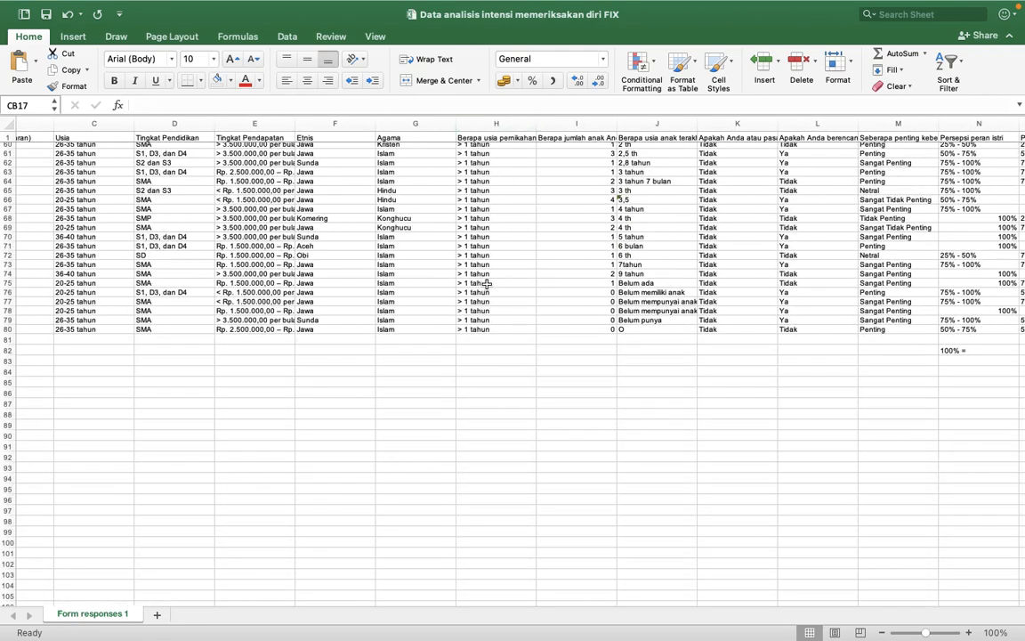
pyautogui.scroll(15, 486, 283)
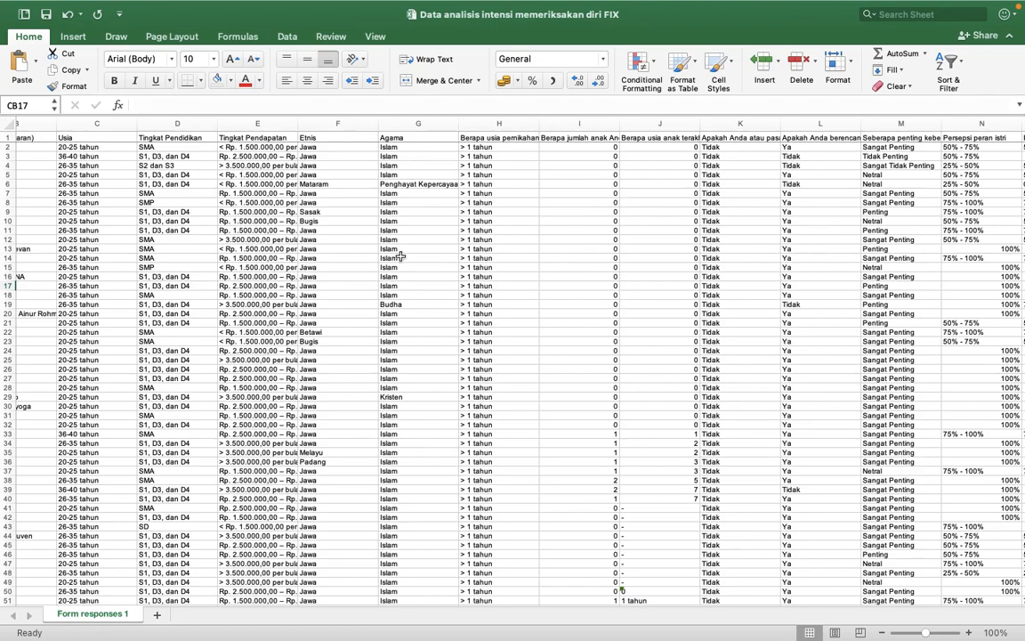
pyautogui.scroll(-4, 361, 251)
pyautogui.scroll(-2, 401, 278)
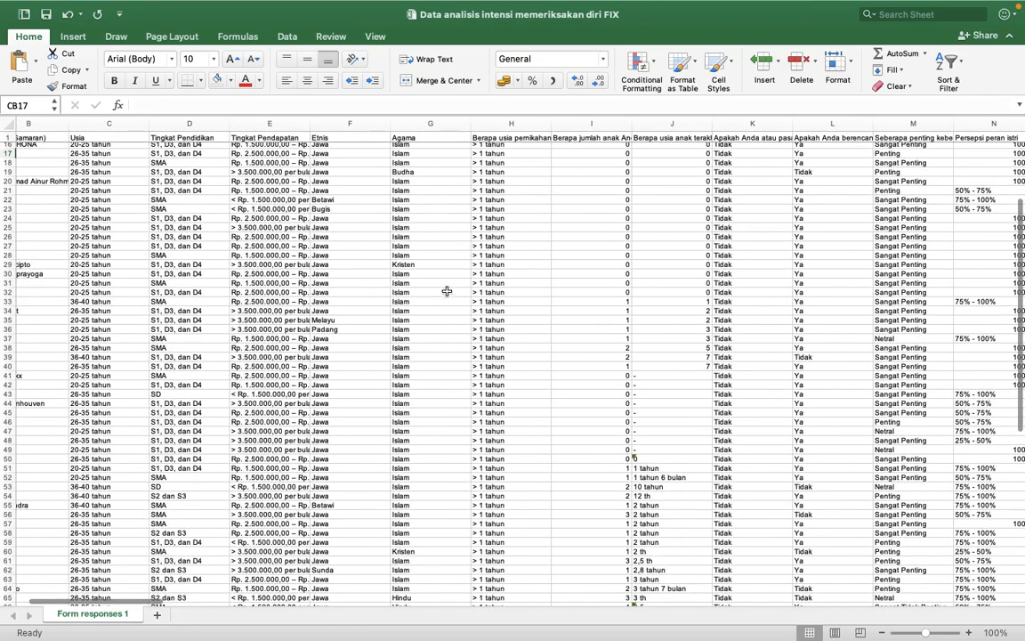
pyautogui.scroll(5, 429, 286)
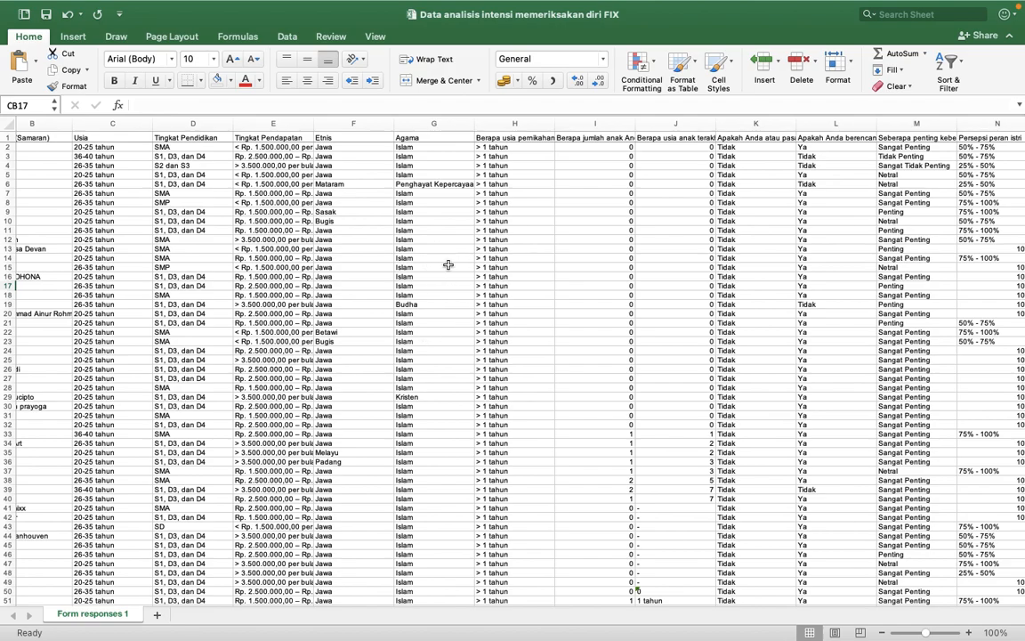
pyautogui.hscroll(5, 454, 285)
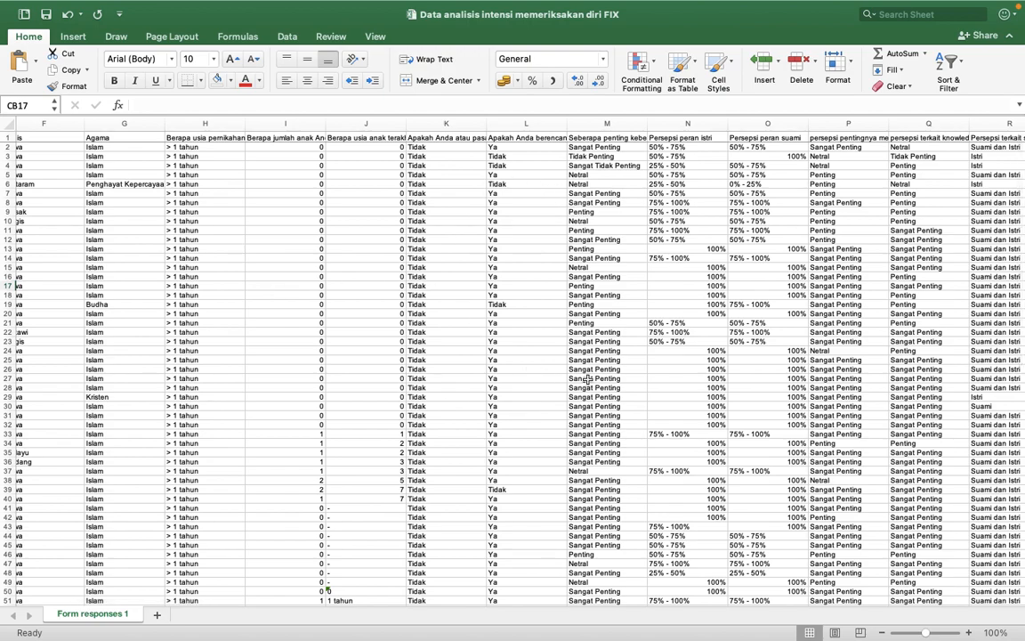
pyautogui.hscroll(1, 499, 179)
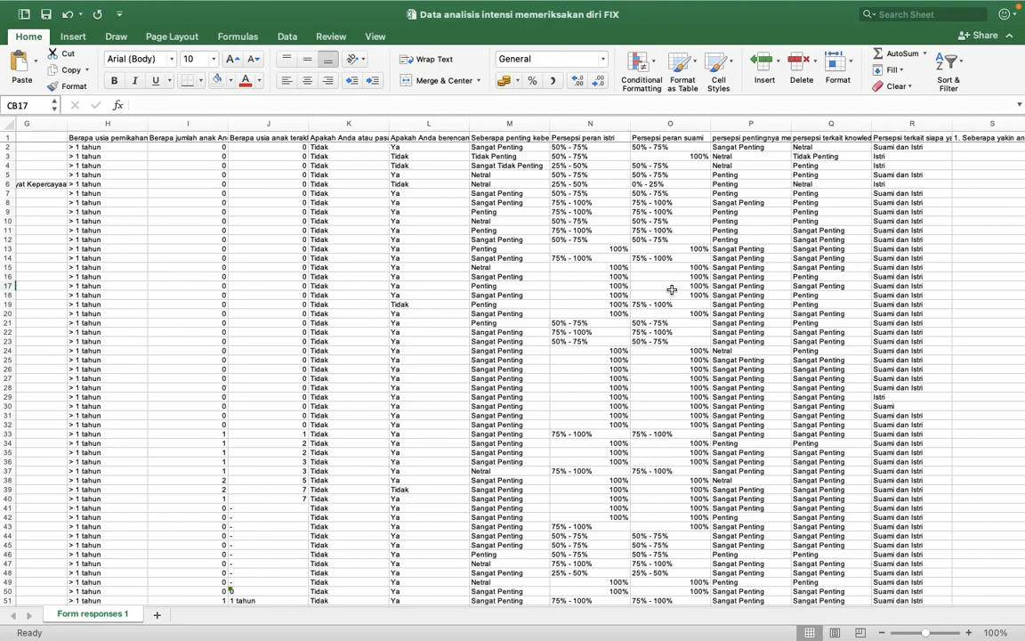
# Examine the questionnaire item scores and the Intensi and Religiusitas total columns at the end of the data.
pyautogui.hscroll(20, 672, 289)
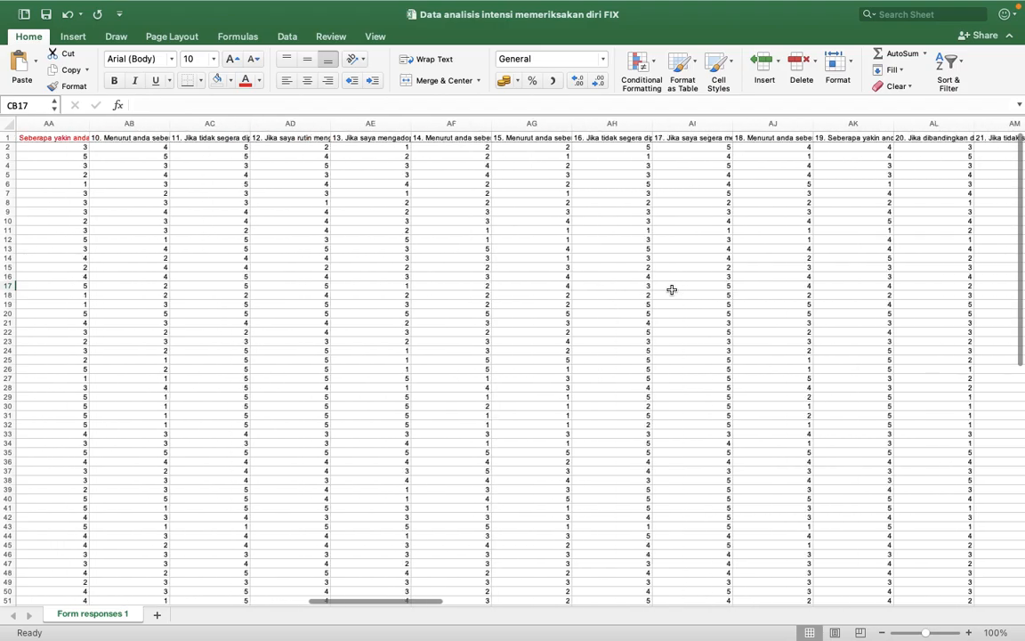
pyautogui.hscroll(20, 672, 289)
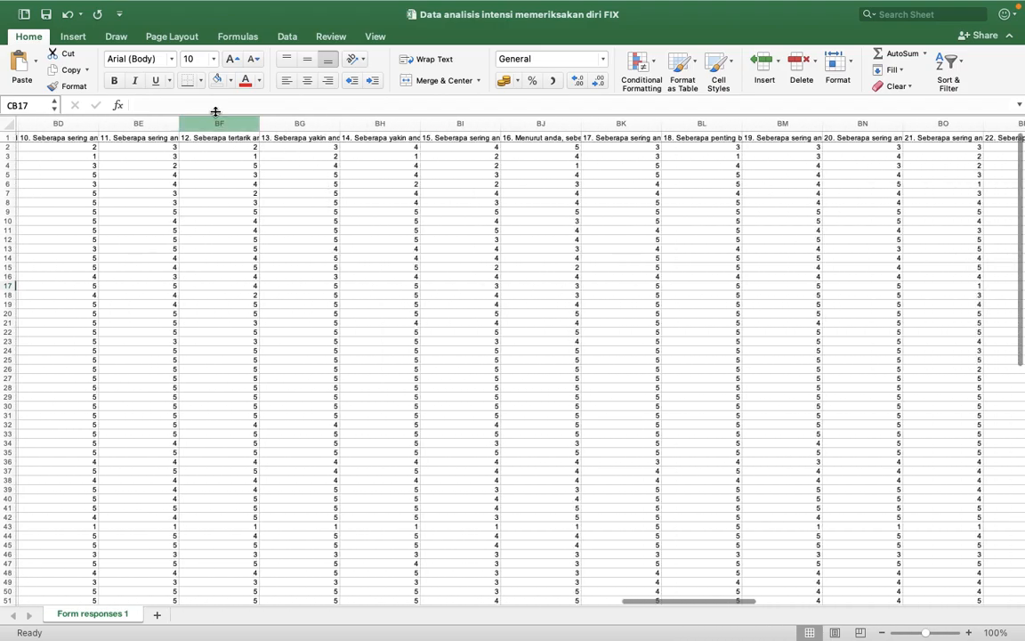
pyautogui.hscroll(15, 629, 357)
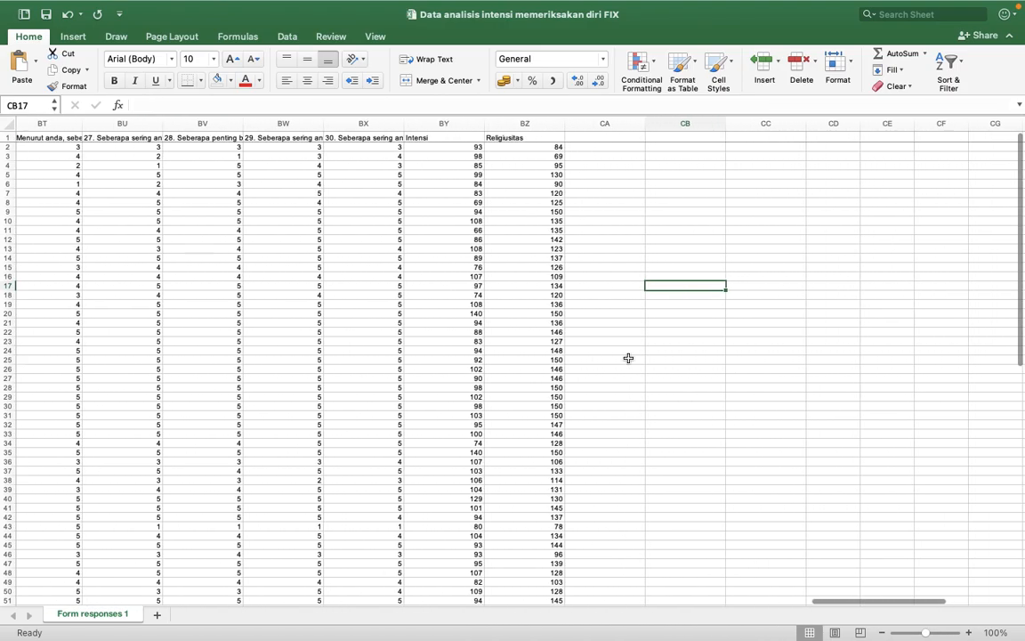
pyautogui.click(446, 137)
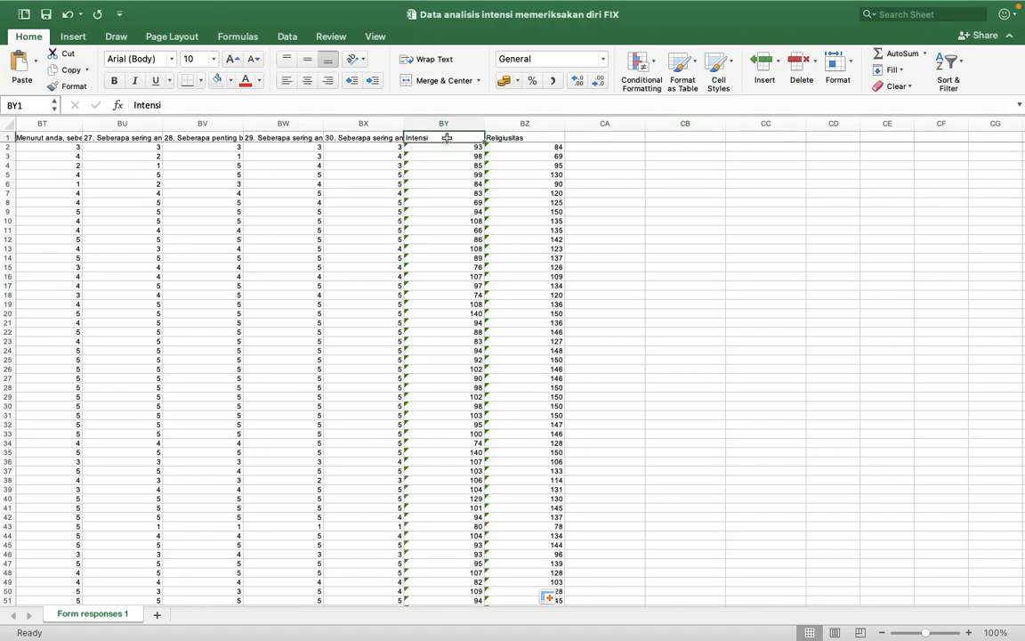
pyautogui.click(442, 124)
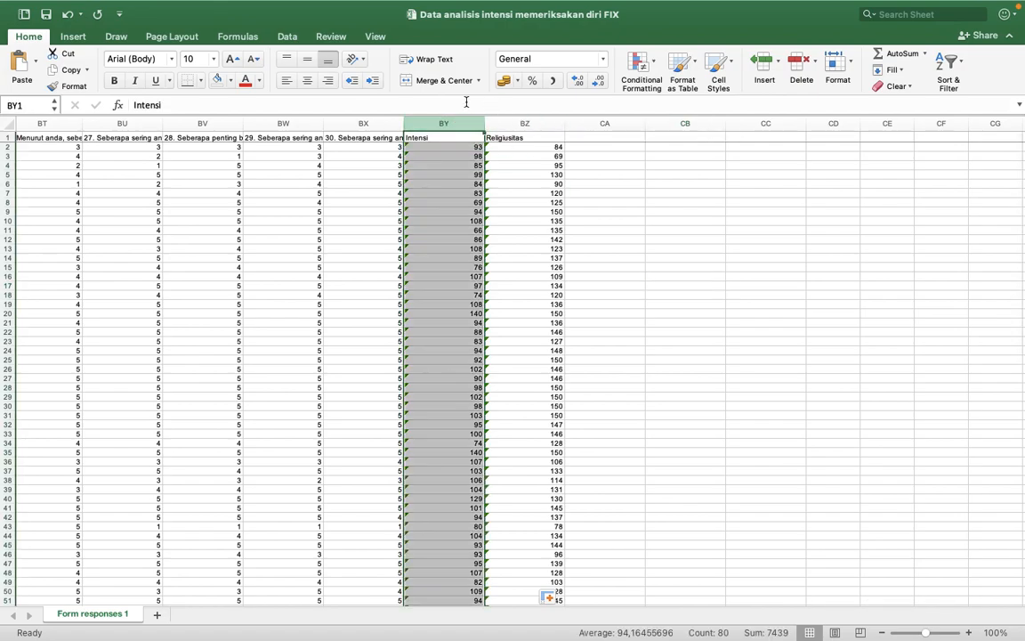
pyautogui.click(524, 124)
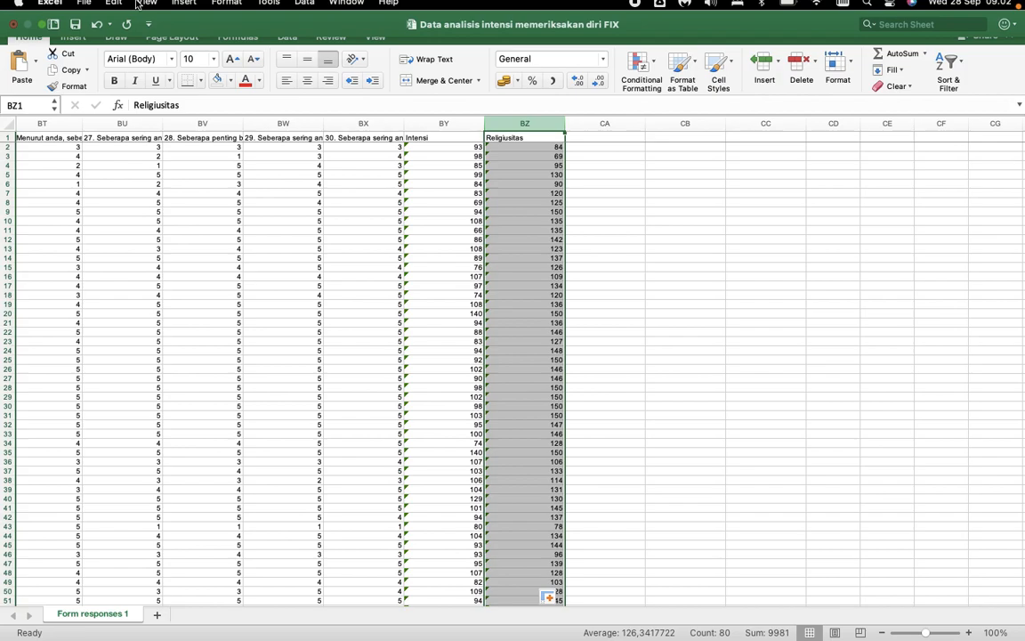
pyautogui.click(84, 11)
pyautogui.click(85, 11)
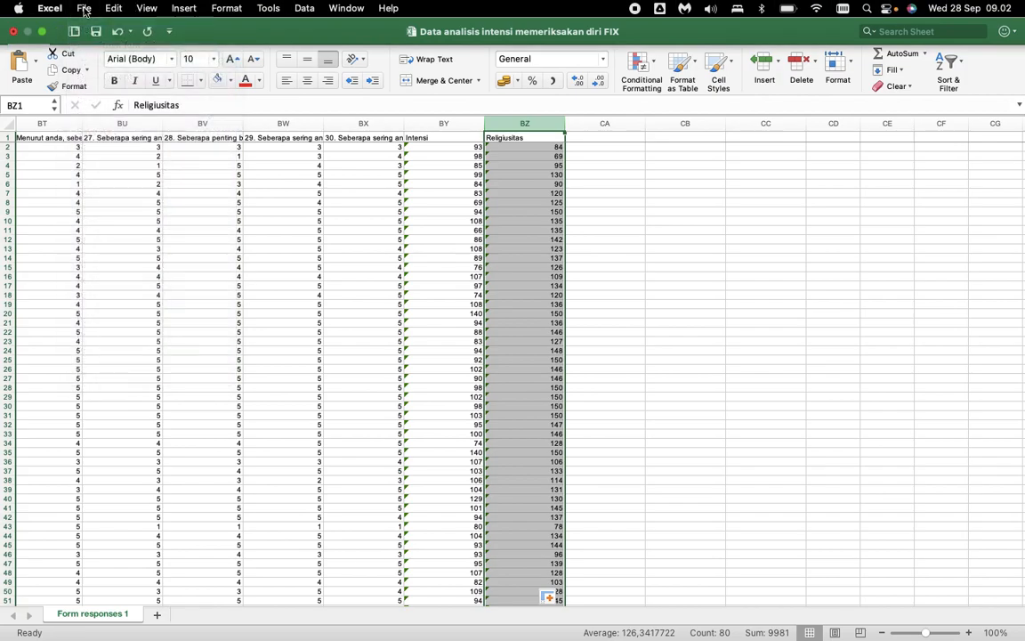
pyautogui.hscroll(-5, 275, 298)
pyautogui.hscroll(-5, 275, 298)
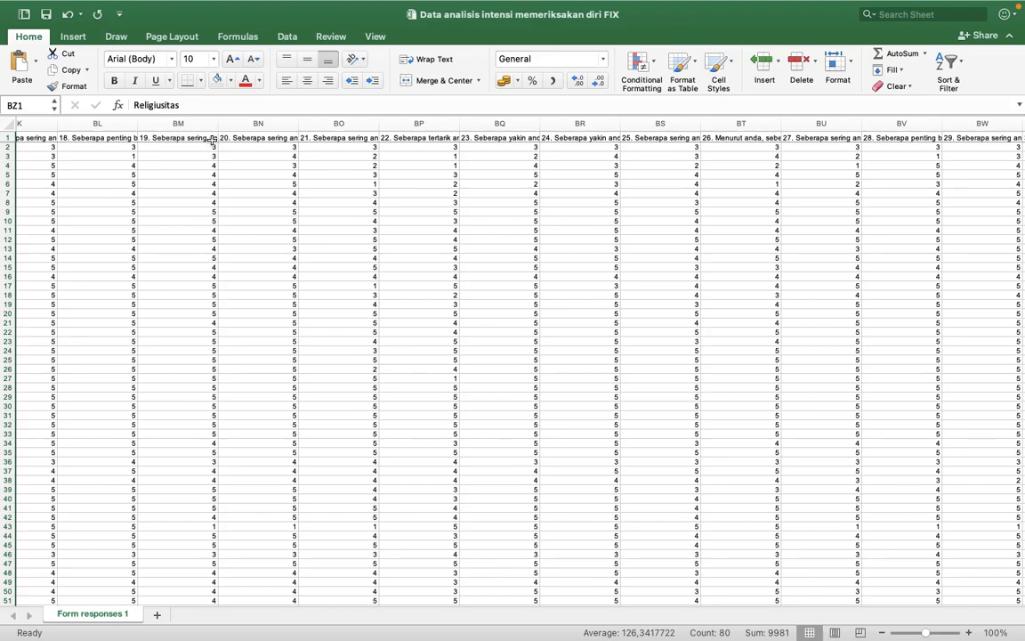
pyautogui.hscroll(-20, 220, 137)
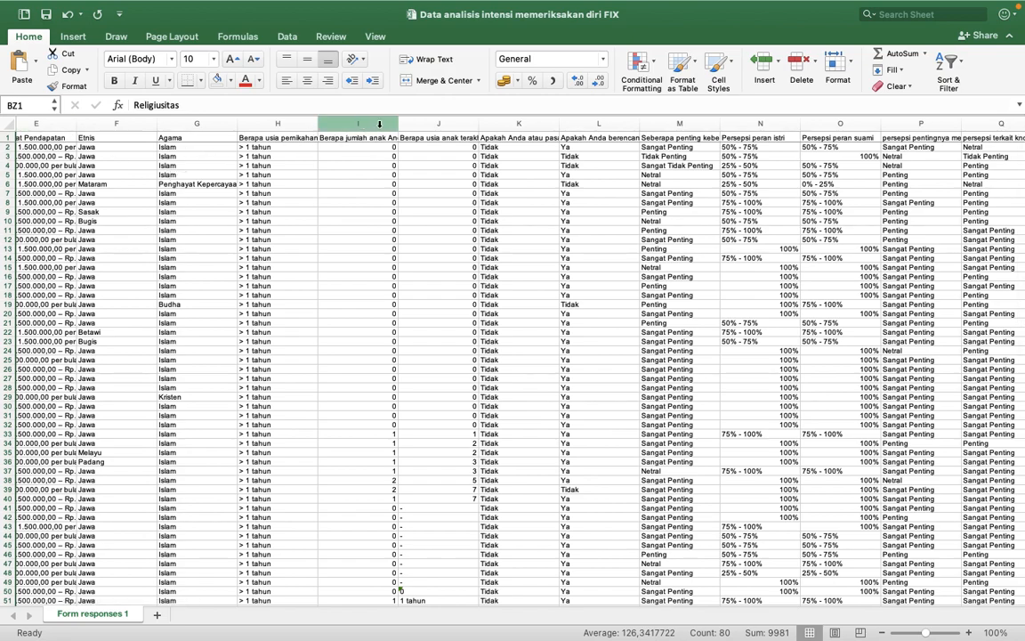
# Save a copy of the workbook to the Desktop in CSV UTF-8 (Comma delimited) format, keeping its file name.
pyautogui.click(85, 8)
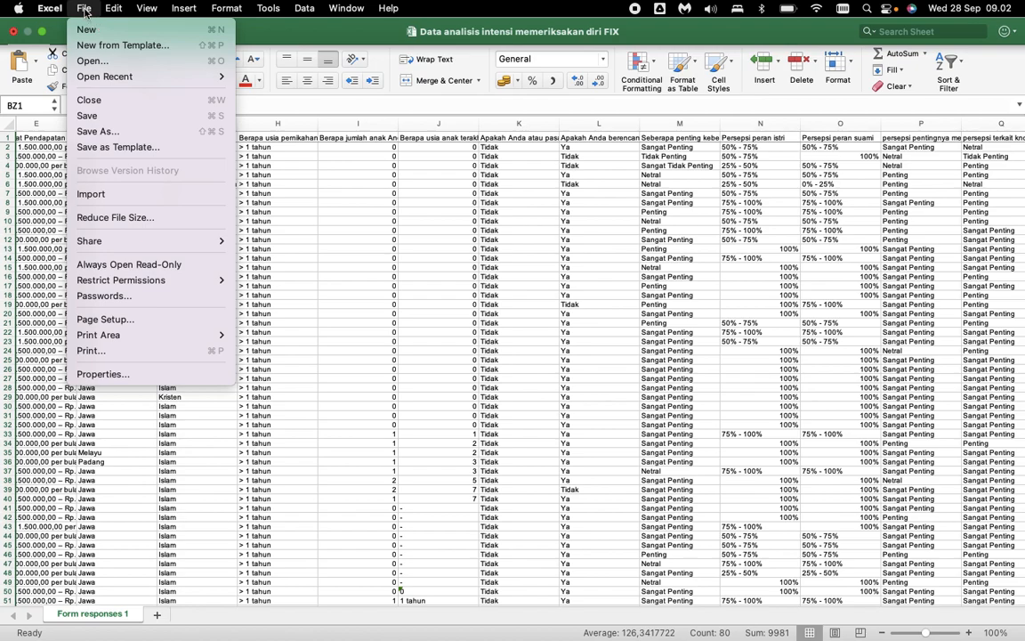
pyautogui.click(98, 131)
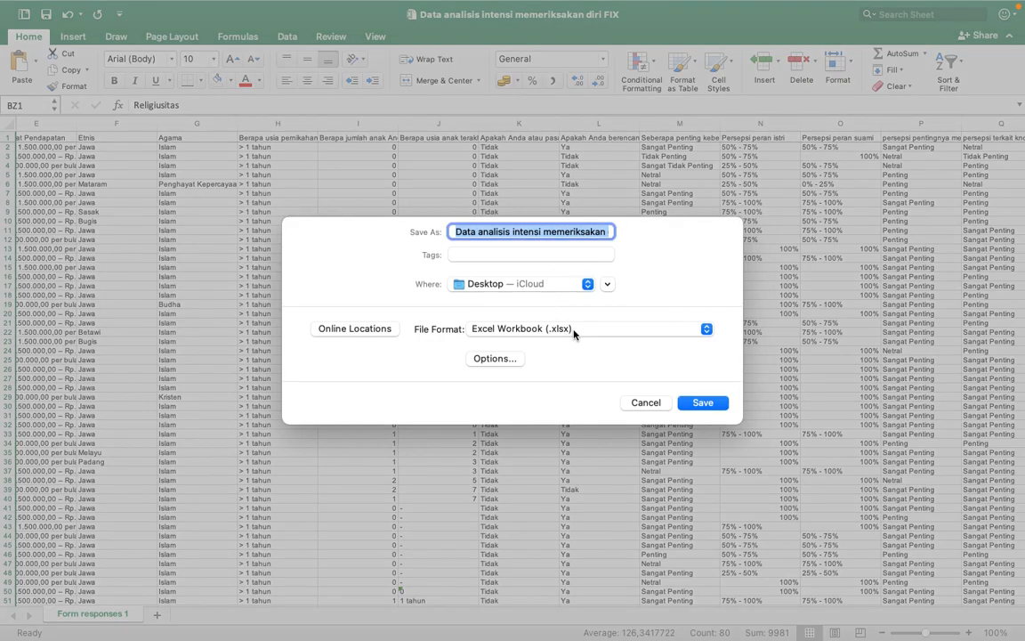
pyautogui.click(573, 330)
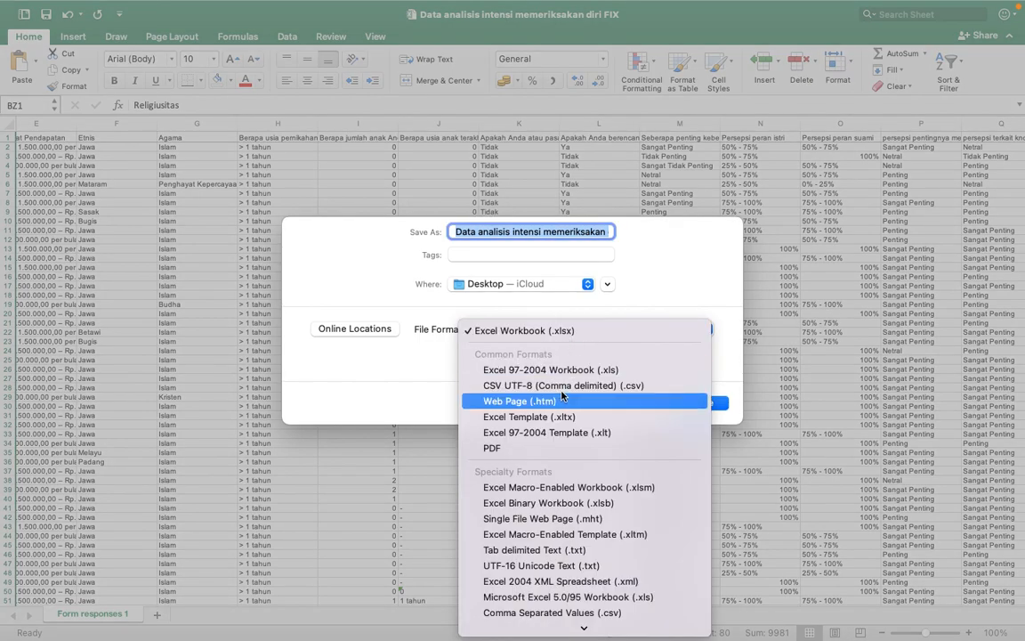
pyautogui.click(557, 387)
pyautogui.click(708, 402)
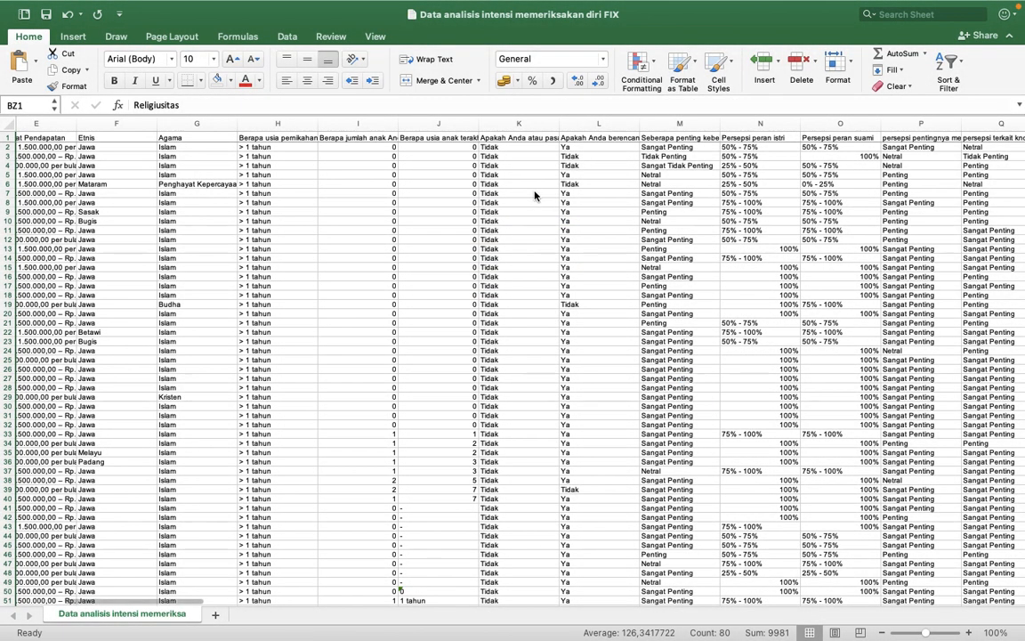
# Switch to jamovi with its empty, untitled data set.
pyautogui.hotkey('ctrl', 'Left')
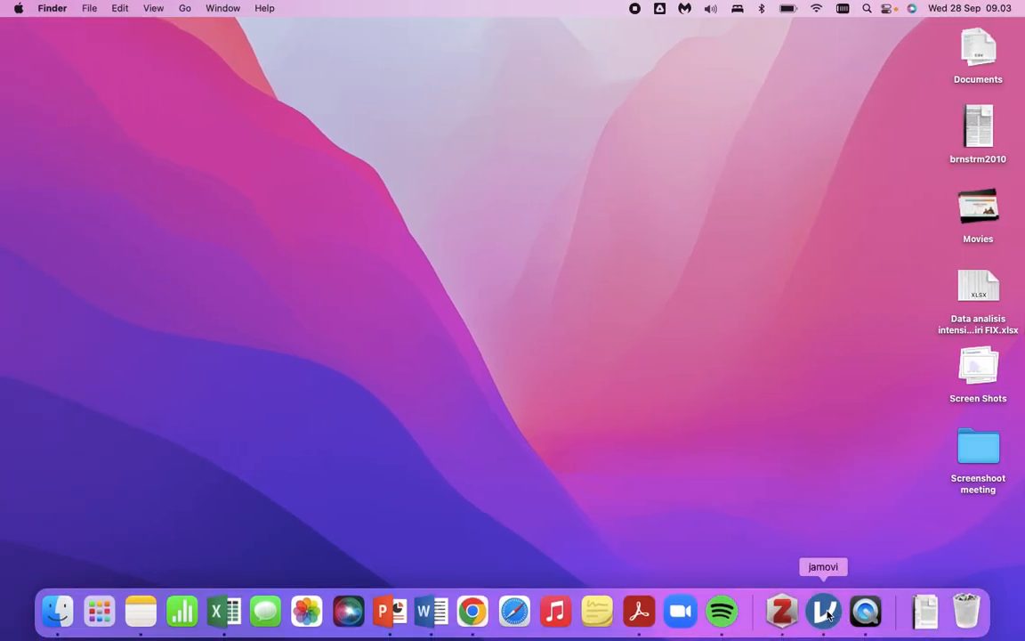
pyautogui.click(821, 608)
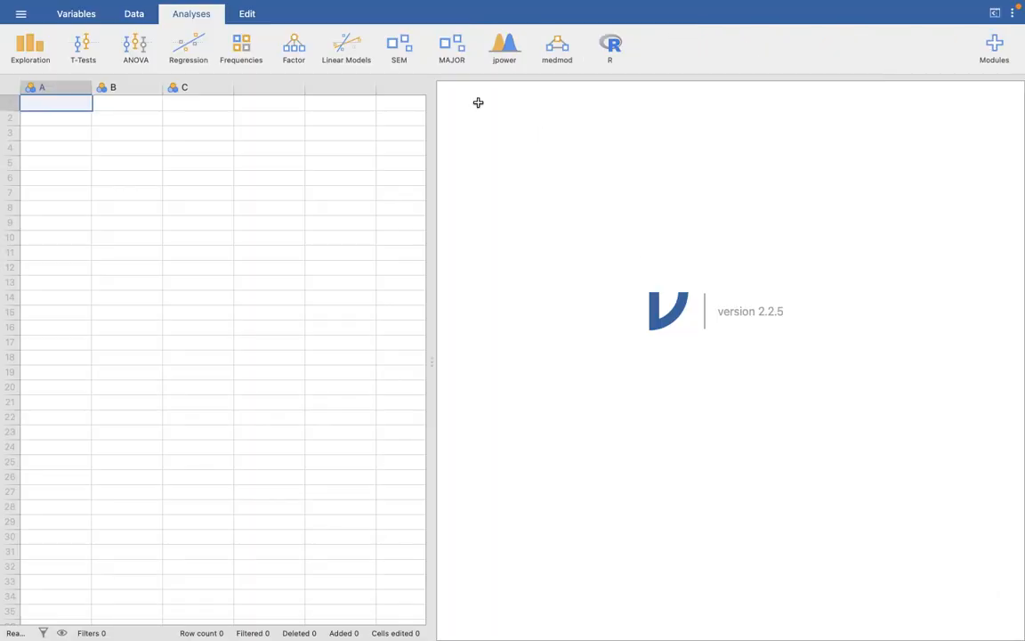
pyautogui.click(20, 10)
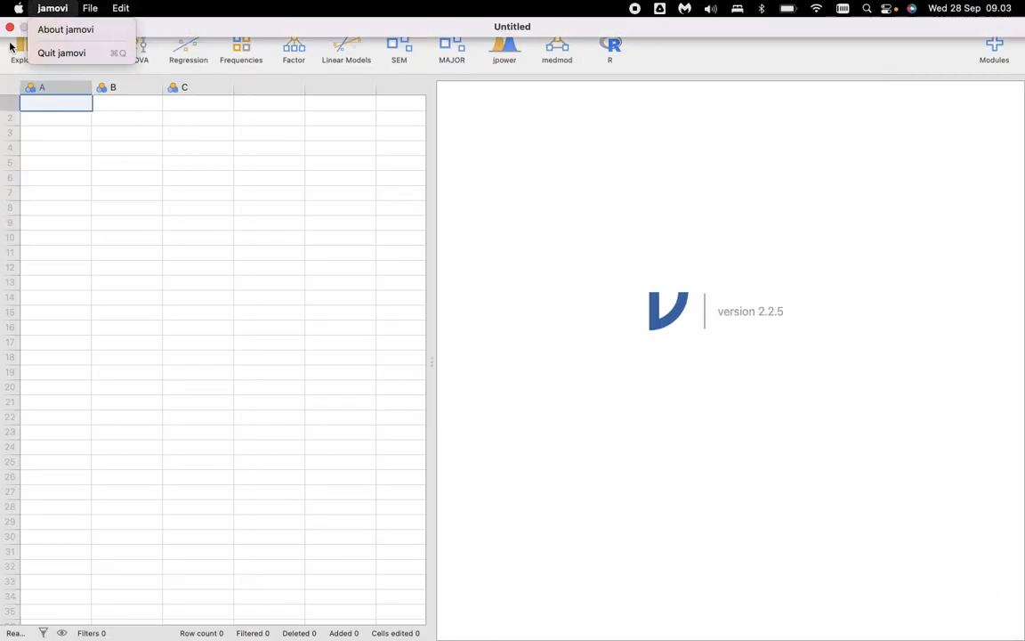
pyautogui.click(583, 237)
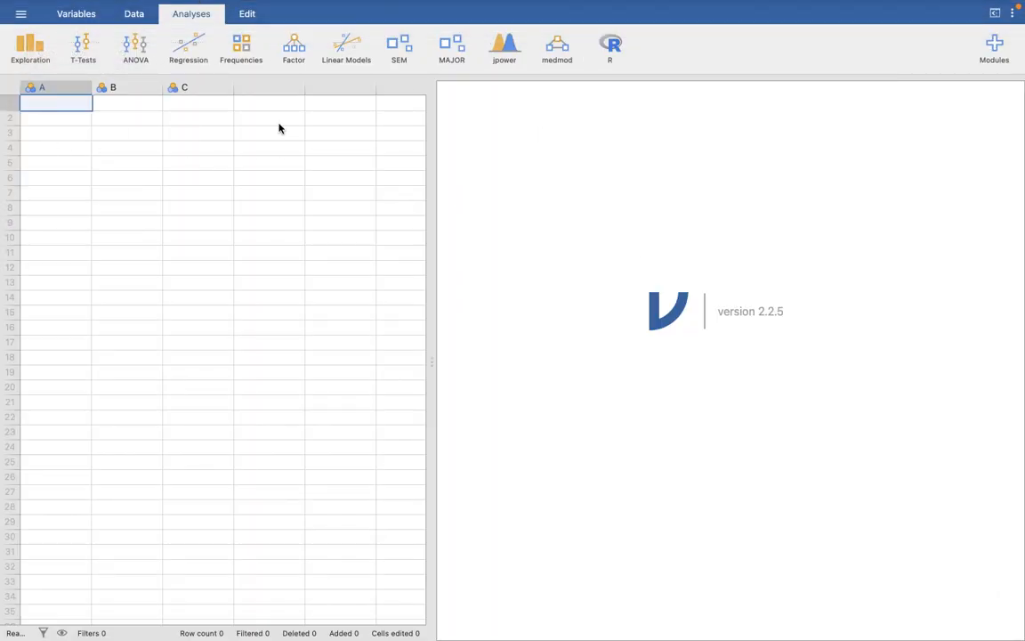
# Import the file "Data analisis intensi memeriksakan diri FIX.csv" from the Desktop into the data set.
pyautogui.click(20, 15)
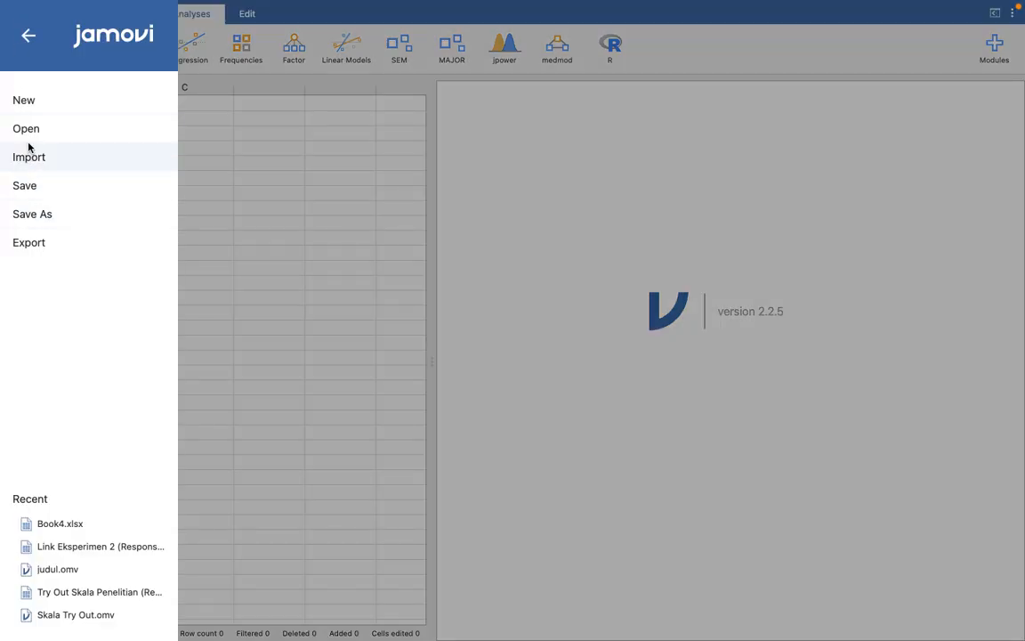
pyautogui.click(36, 158)
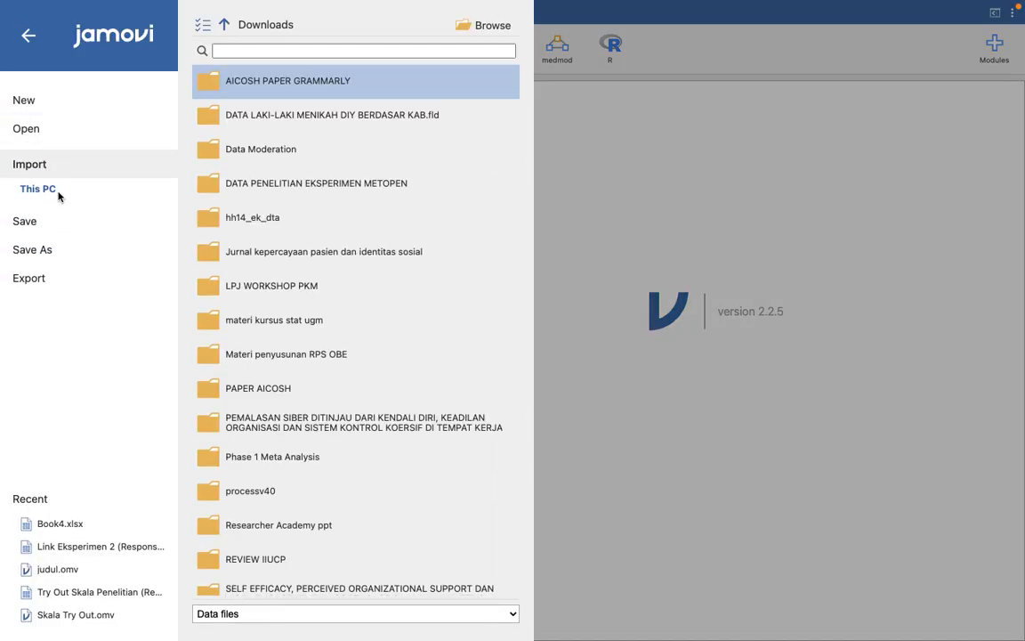
pyautogui.click(492, 25)
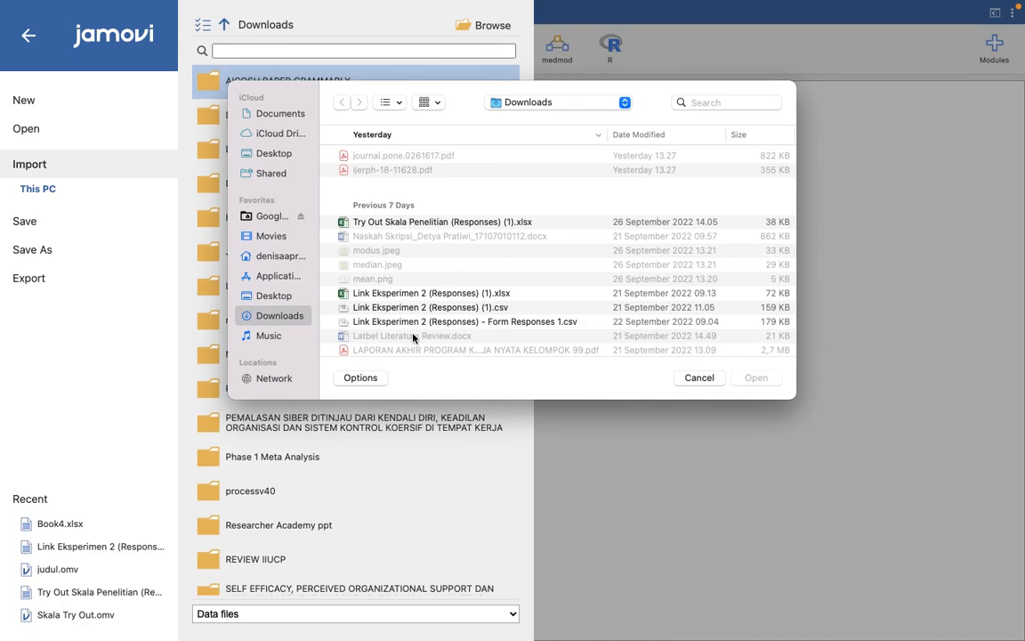
pyautogui.click(274, 154)
pyautogui.click(386, 171)
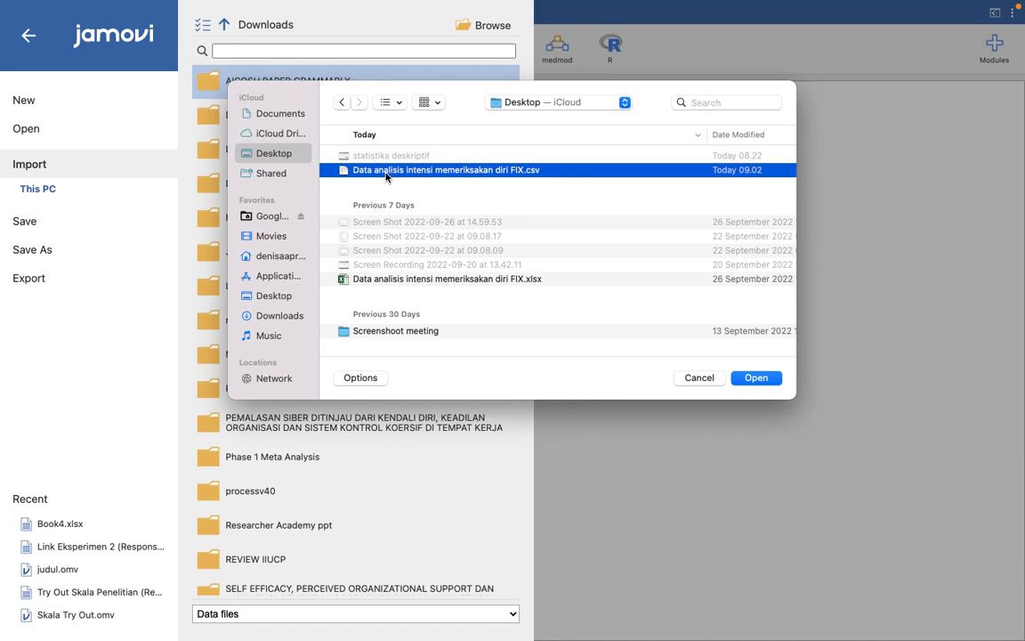
pyautogui.click(762, 380)
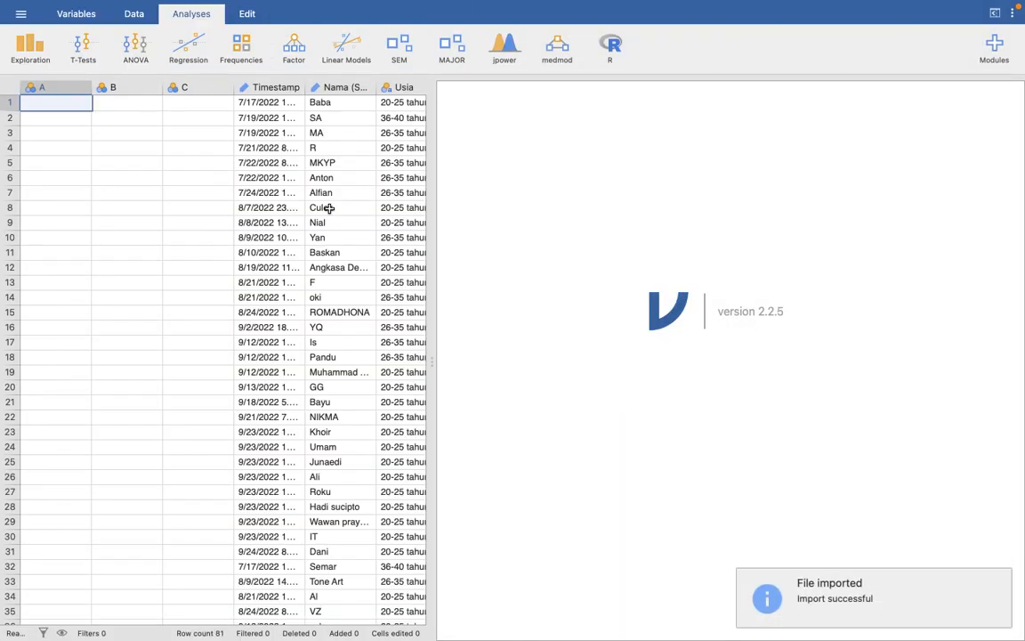
# Delete the empty variables A, B and C together with the Timestamp variable.
pyautogui.click(52, 87)
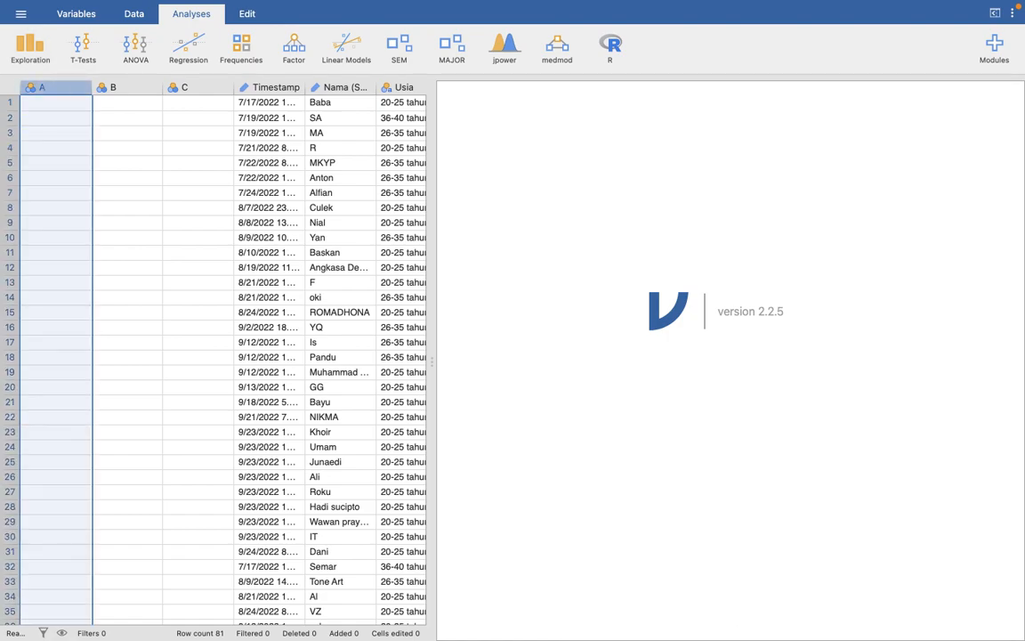
pyautogui.hotkey('shift', 'Right')
pyautogui.hotkey('shift', 'Right')
pyautogui.hotkey('shift', 'Right')
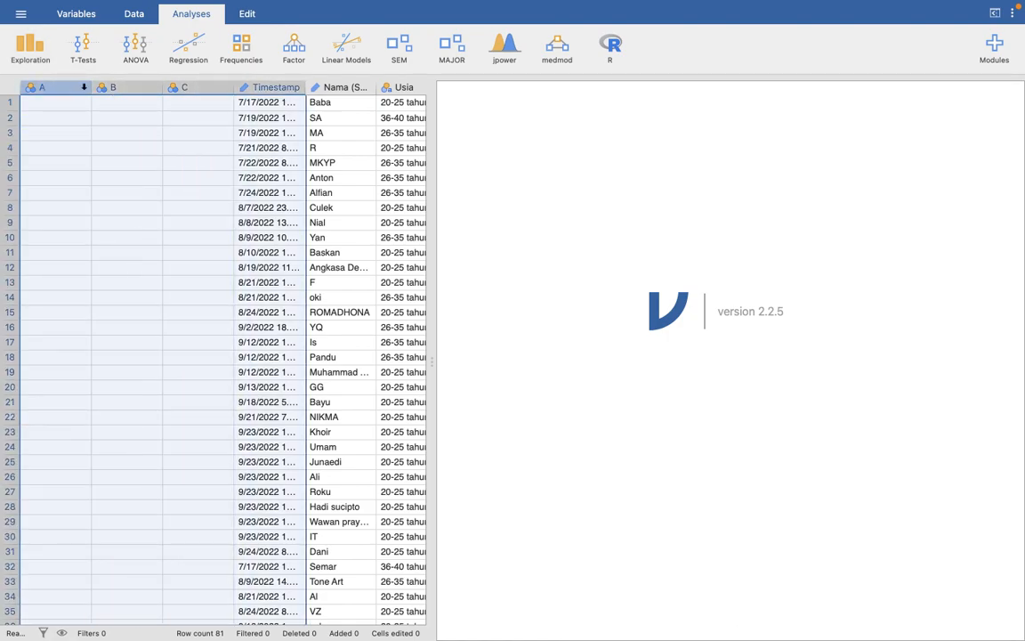
pyautogui.rightClick(81, 87)
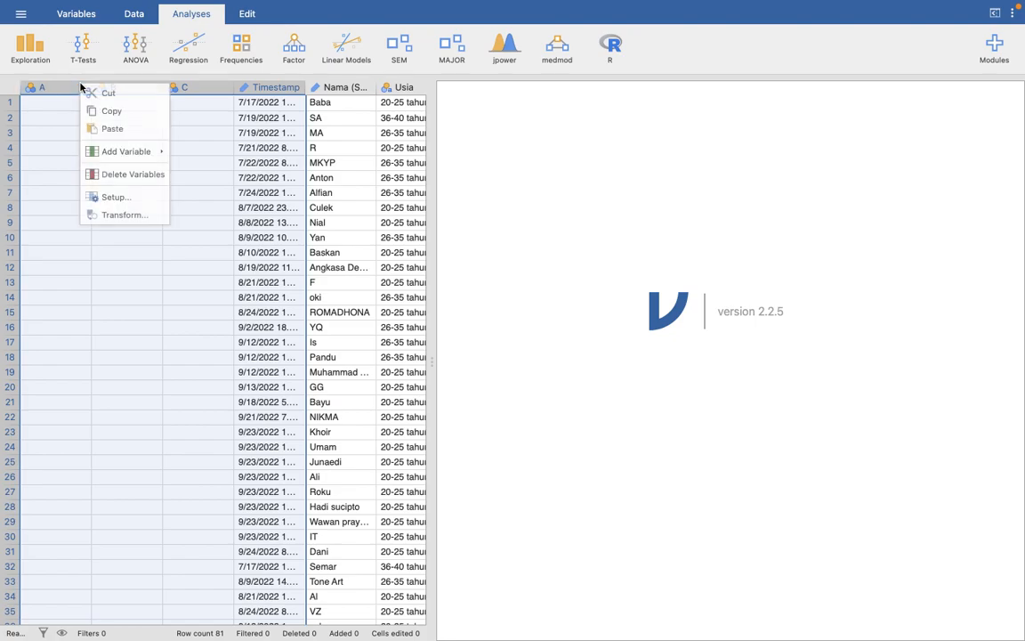
pyautogui.click(123, 177)
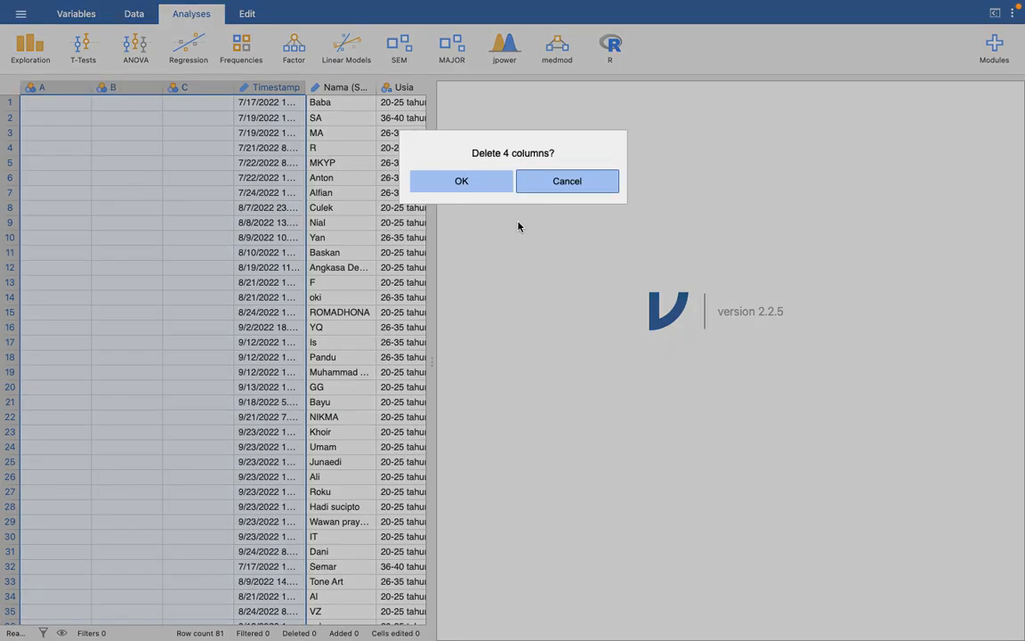
pyautogui.click(462, 181)
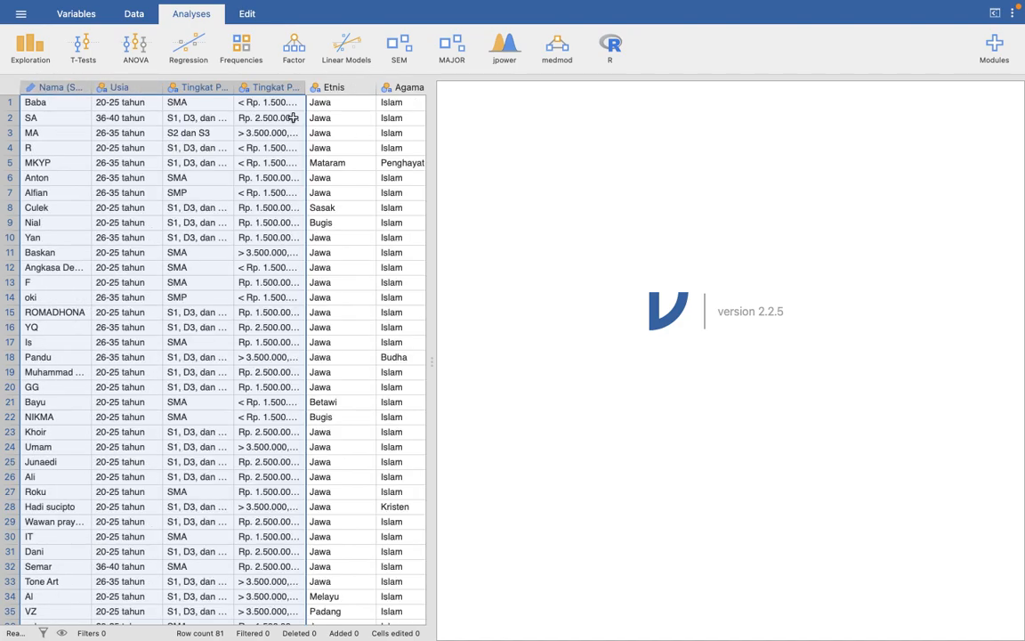
# Change the measure type of the Intensi and Religiusitas variables to Continuous.
pyautogui.click(62, 13)
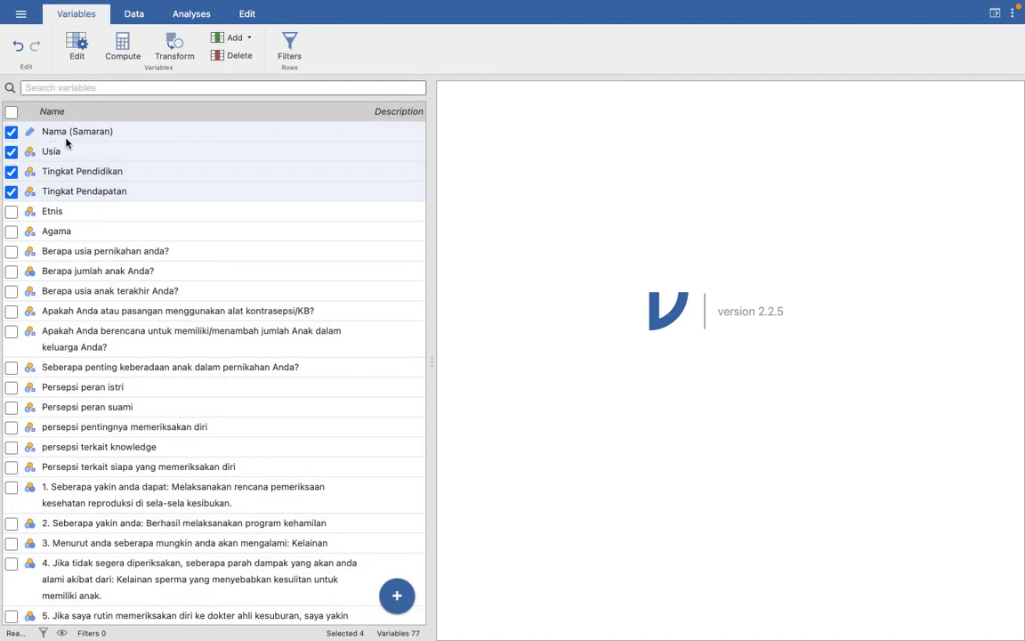
pyautogui.click(11, 170)
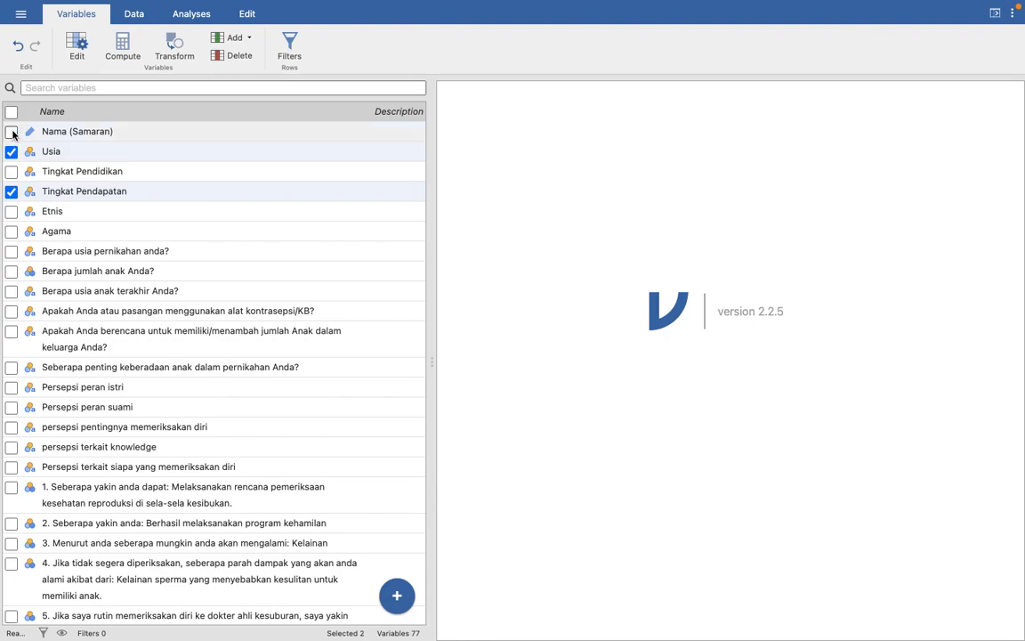
pyautogui.click(10, 151)
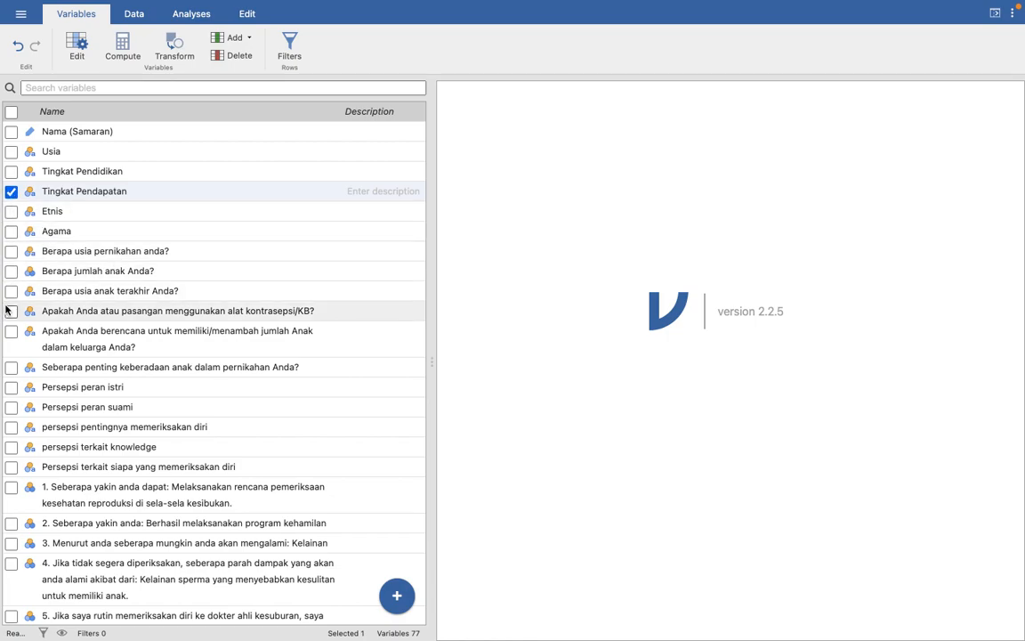
pyautogui.scroll(-1, 6, 307)
pyautogui.scroll(-20, 6, 307)
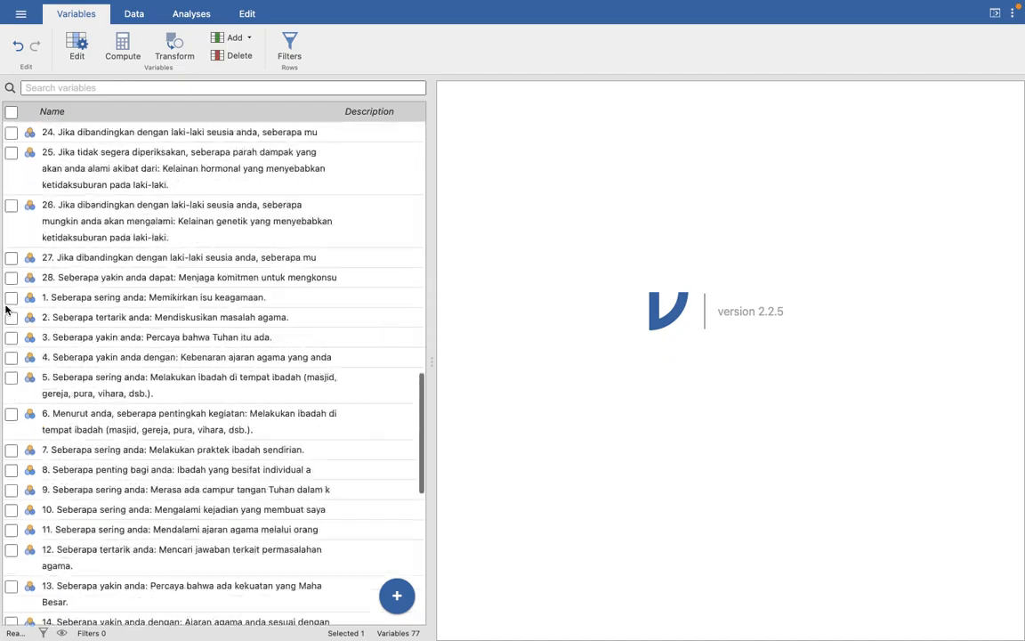
pyautogui.click(11, 544)
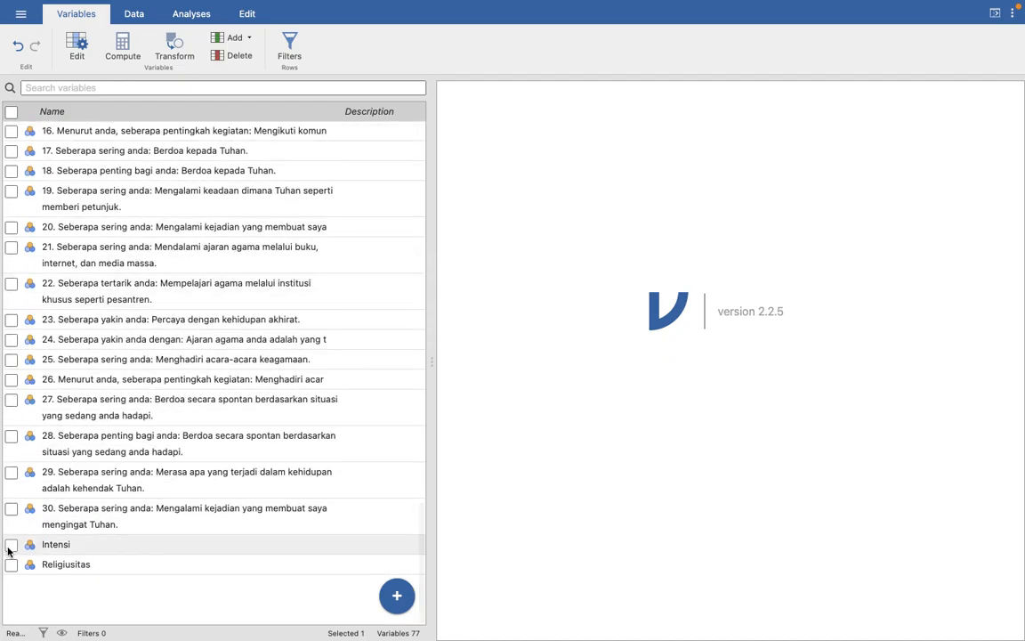
pyautogui.scroll(20, 11, 561)
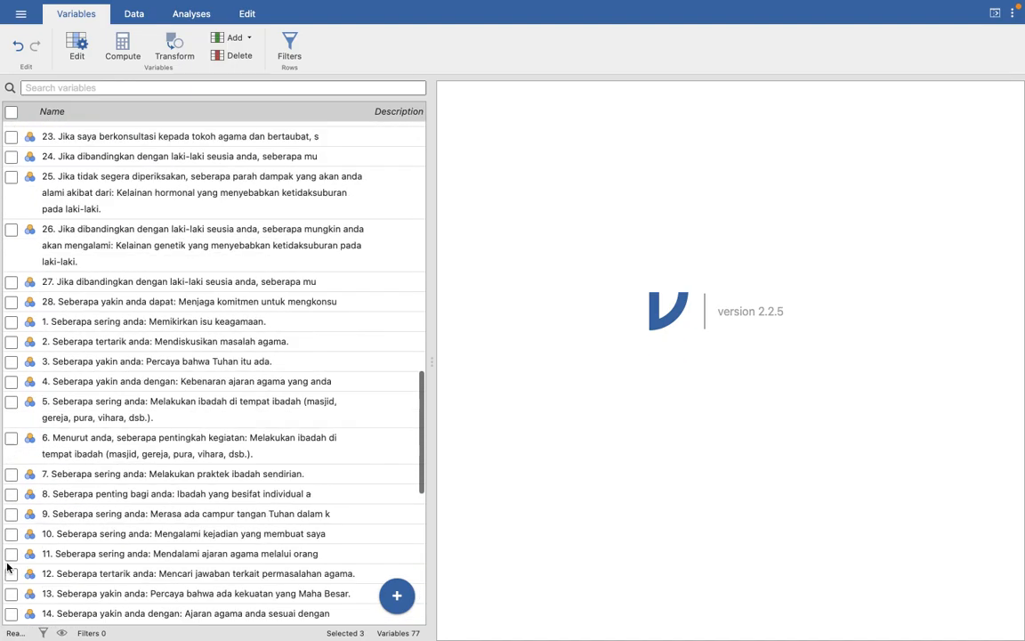
pyautogui.click(11, 192)
pyautogui.scroll(-20, 9, 194)
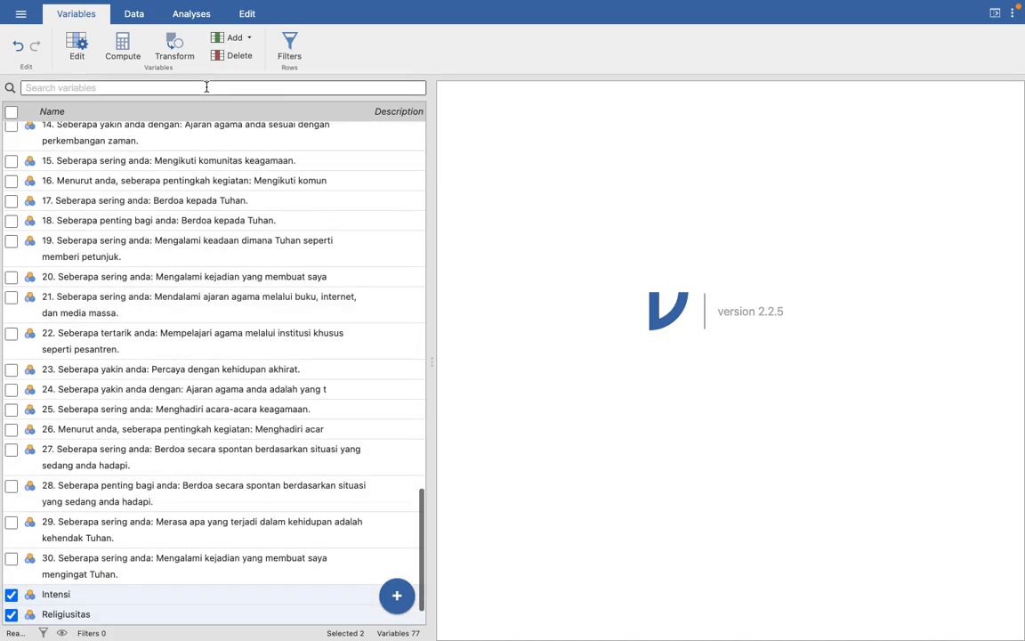
pyautogui.click(78, 45)
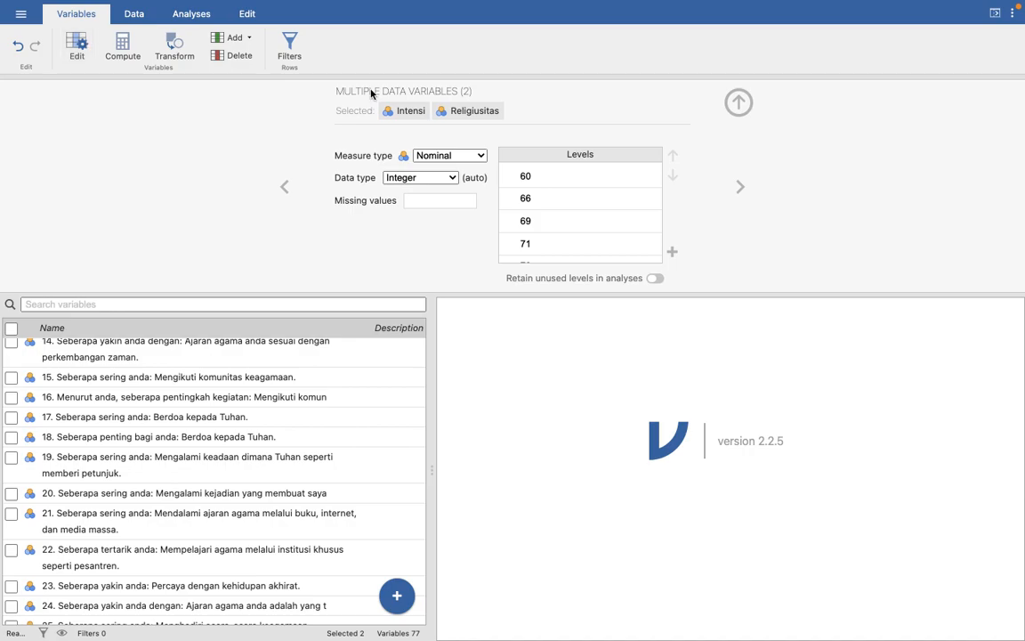
pyautogui.click(447, 156)
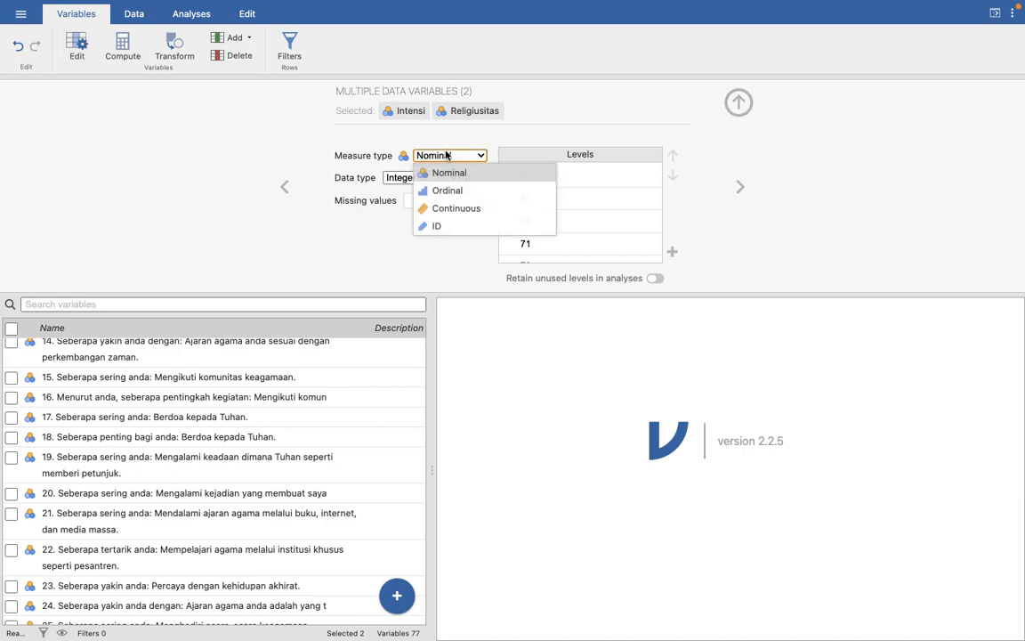
pyautogui.click(454, 207)
pyautogui.click(739, 103)
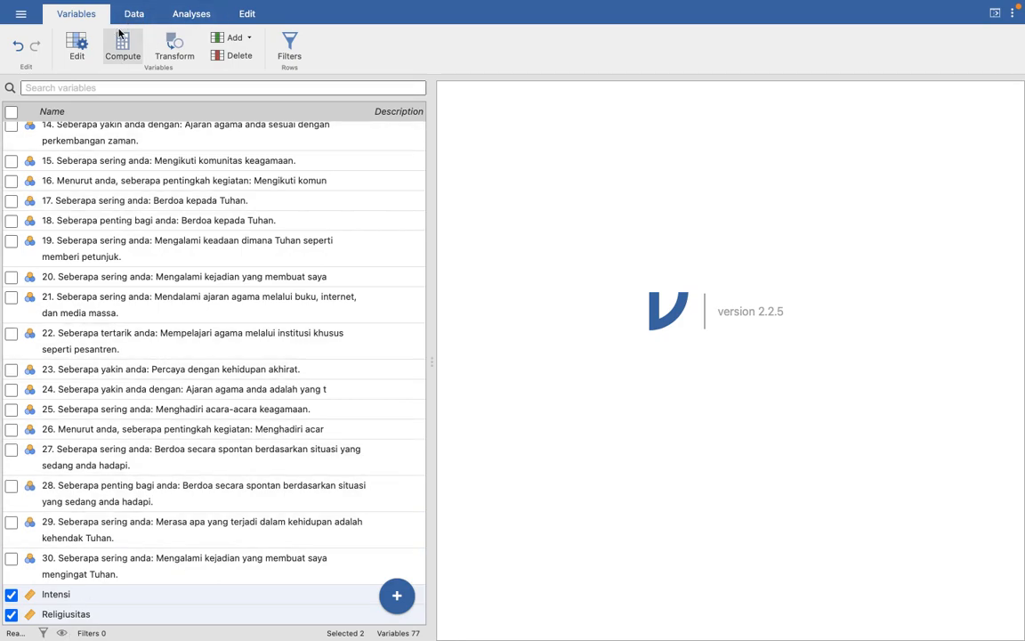
pyautogui.click(22, 15)
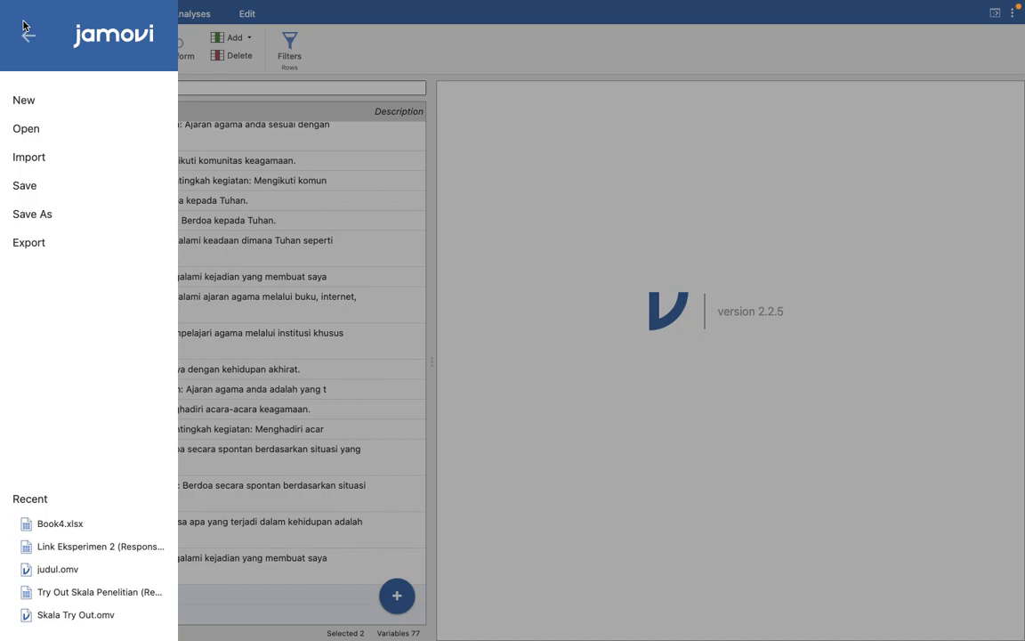
pyautogui.click(24, 29)
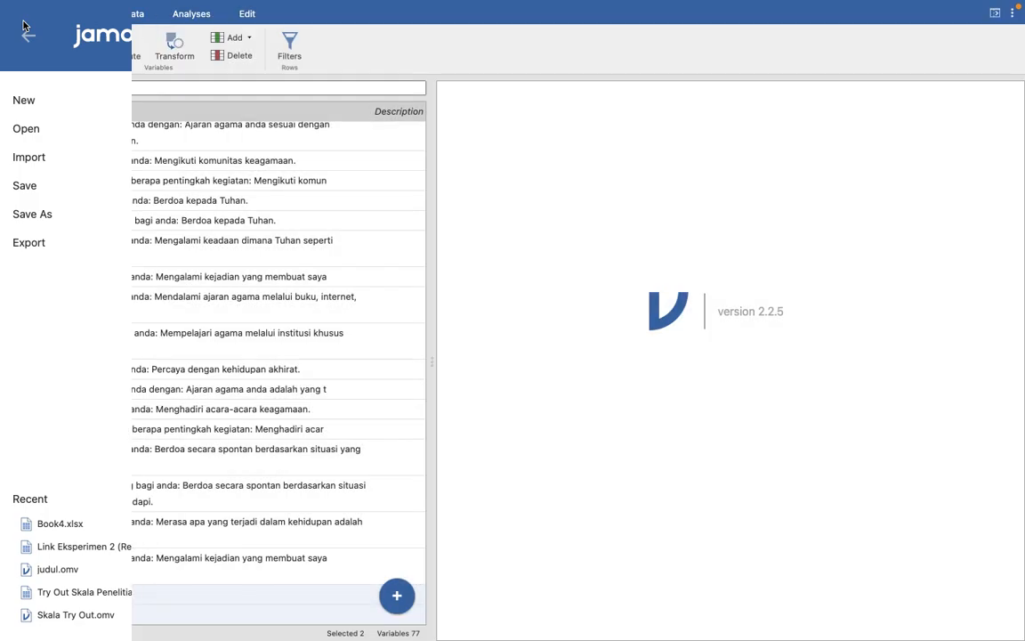
pyautogui.click(197, 15)
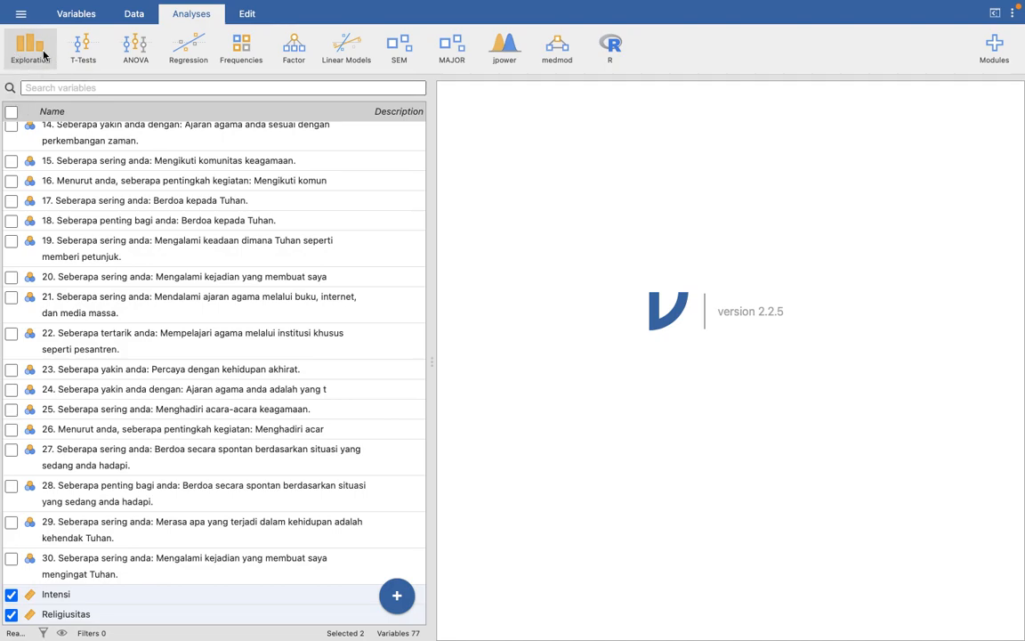
pyautogui.click(127, 16)
# Create a Descriptives analysis of the Religiusitas variable.
pyautogui.click(209, 16)
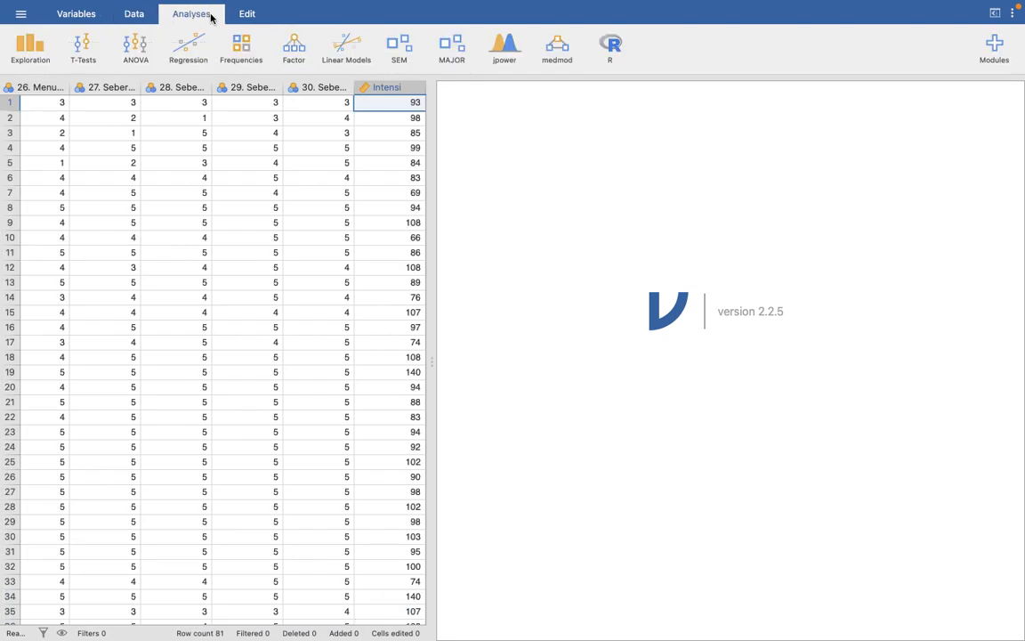
pyautogui.click(26, 64)
pyautogui.click(37, 87)
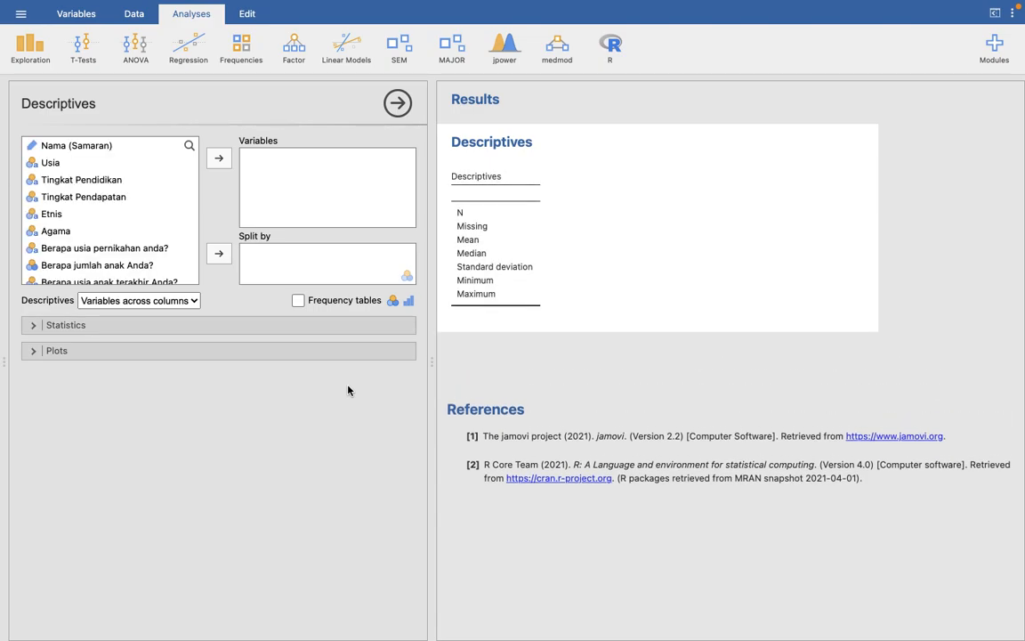
pyautogui.scroll(-15, 148, 258)
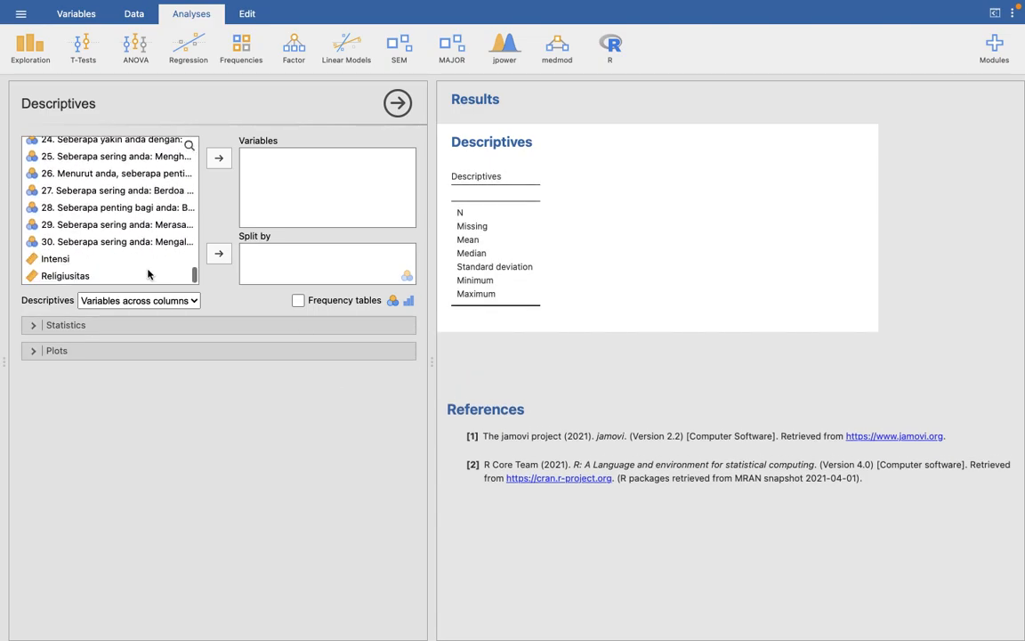
pyautogui.click(107, 258)
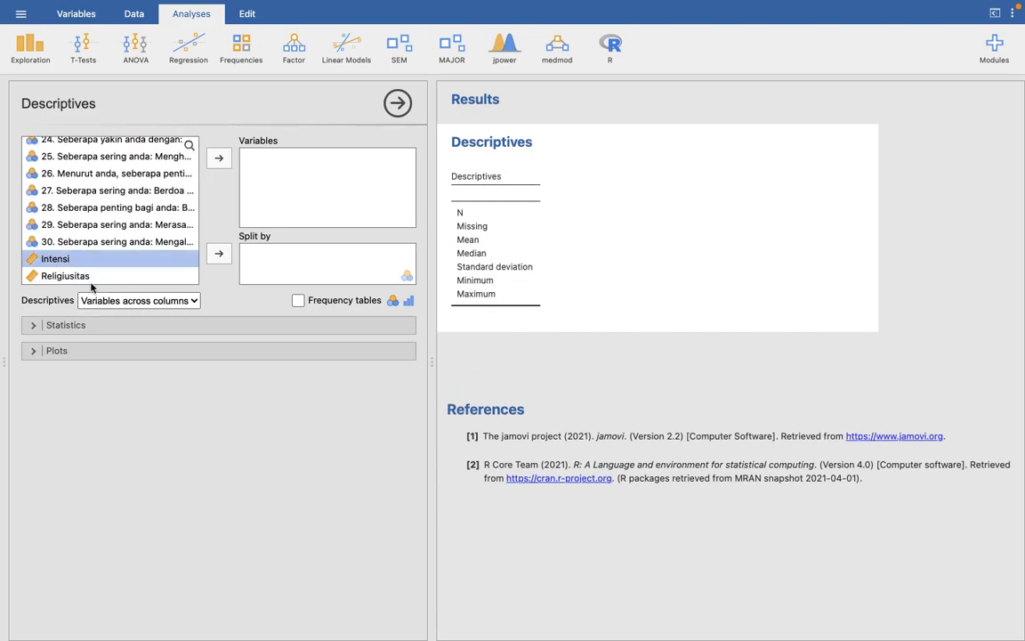
pyautogui.click(85, 276)
pyautogui.click(218, 157)
pyautogui.scroll(15, 89, 178)
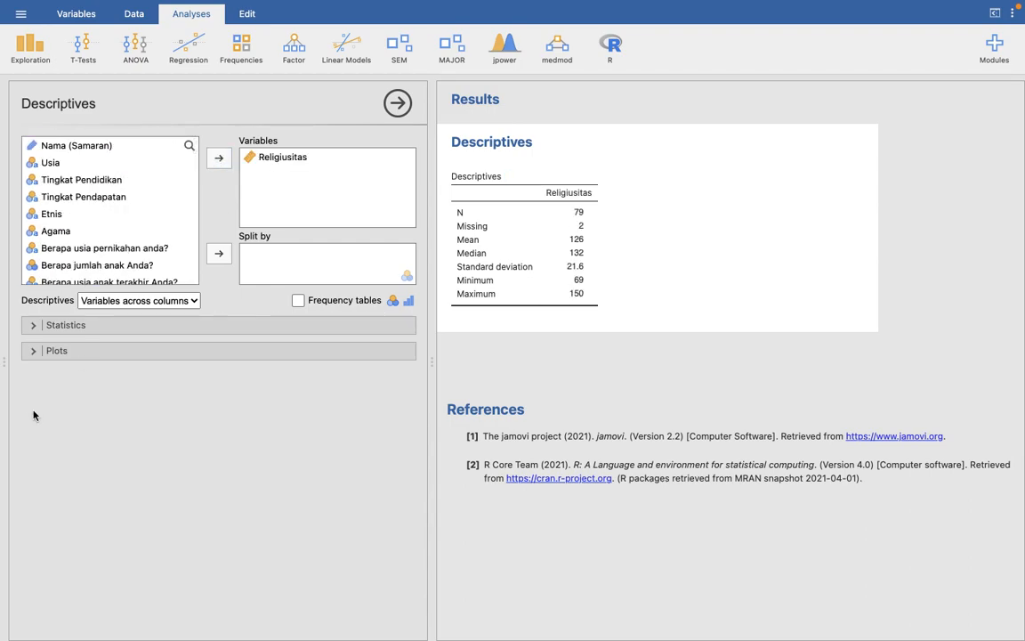
# Add the IQR, the range and the 25, 50 and 75 percentiles to the Religiusitas descriptive statistics.
pyautogui.click(98, 325)
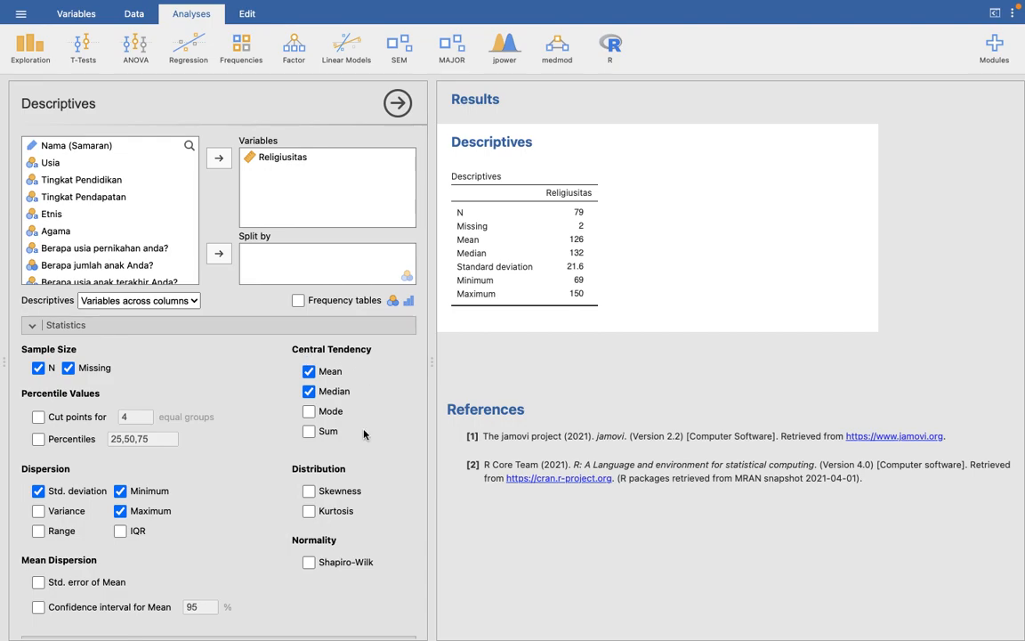
pyautogui.click(121, 533)
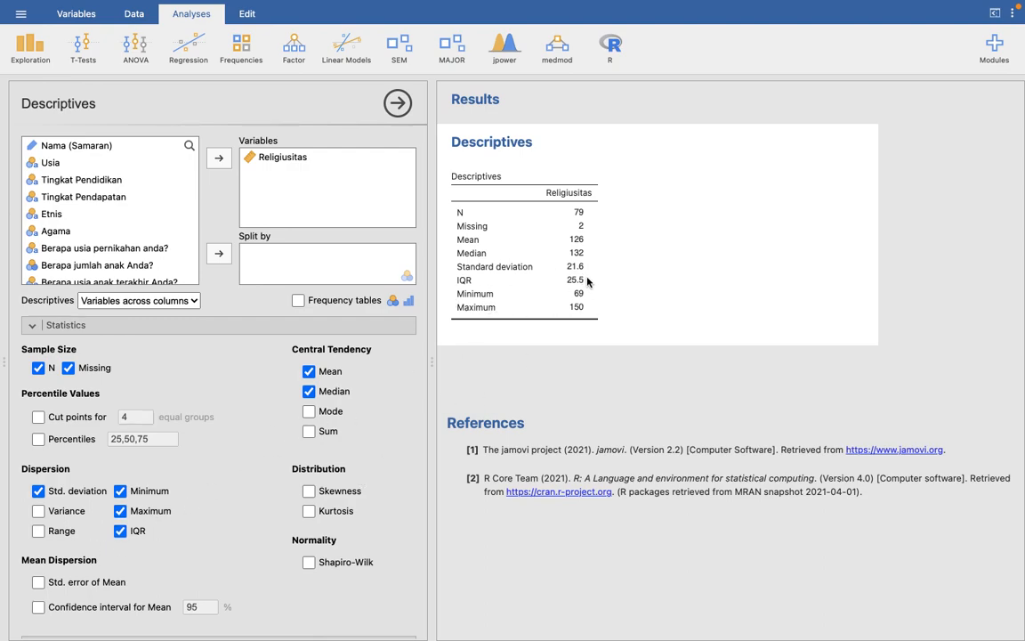
pyautogui.click(63, 534)
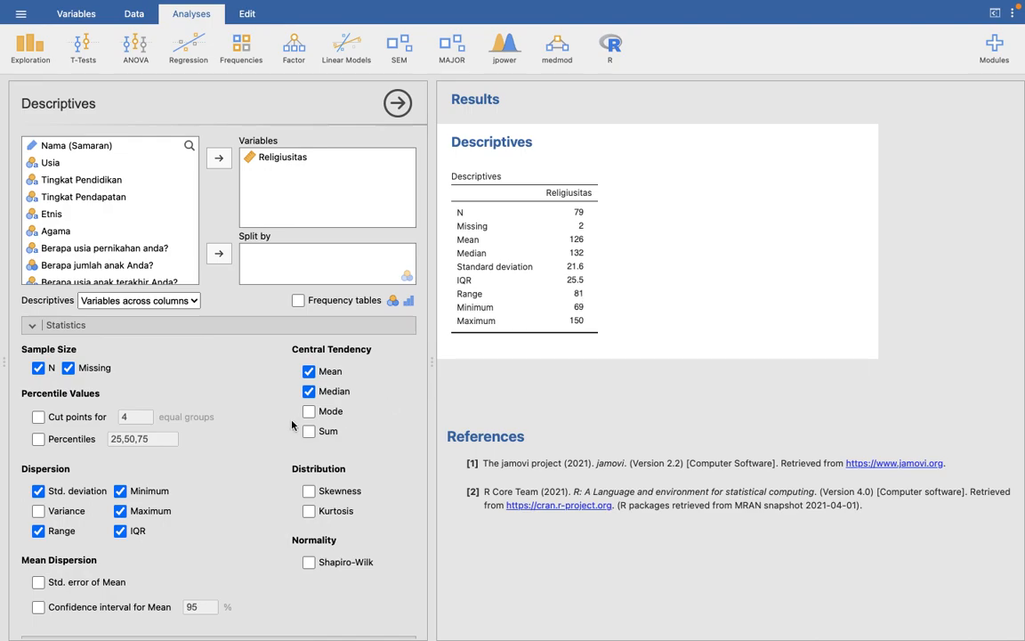
pyautogui.click(39, 441)
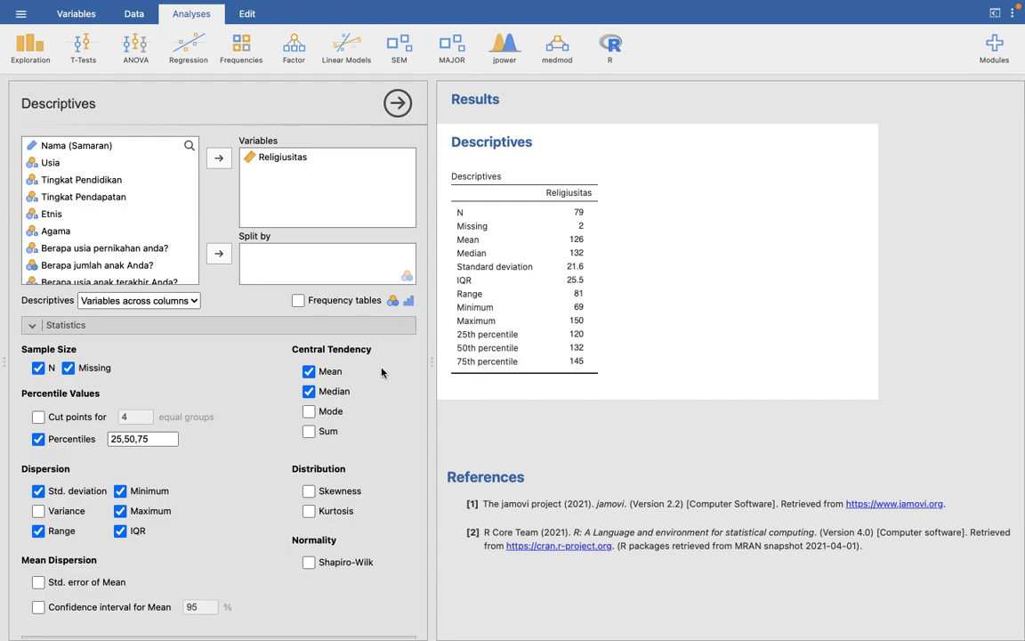
# Try out the skewness statistic in the Religiusitas descriptives.
pyautogui.scroll(-2, 405, 424)
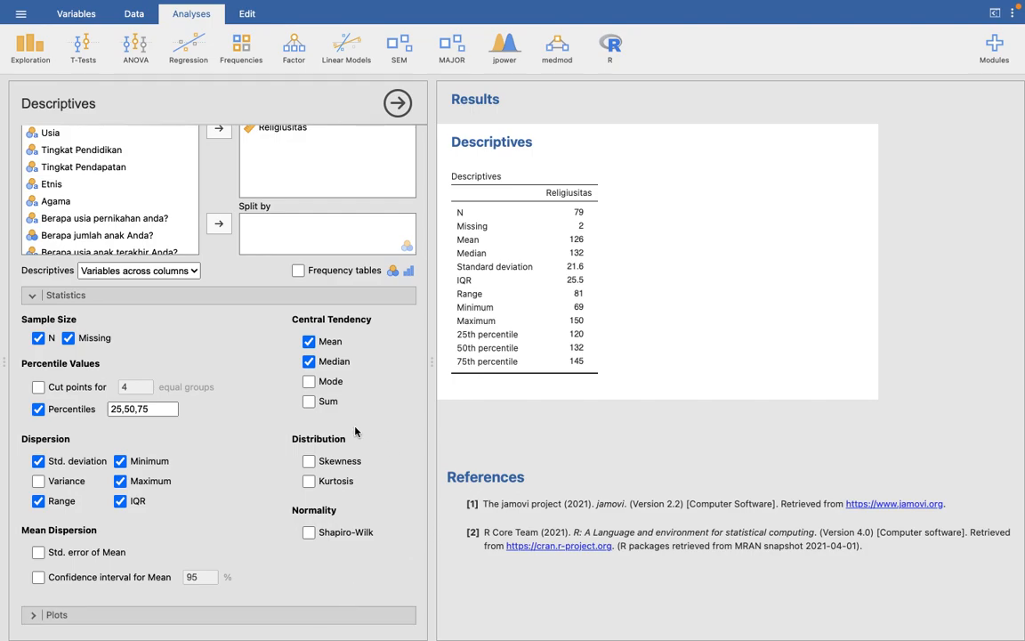
pyautogui.click(309, 461)
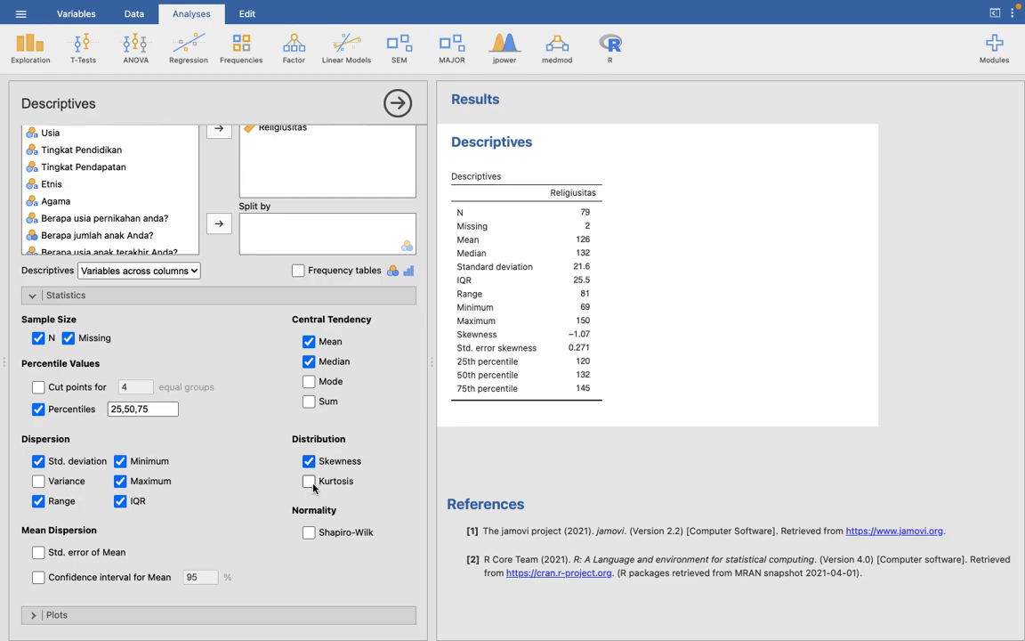
pyautogui.click(308, 461)
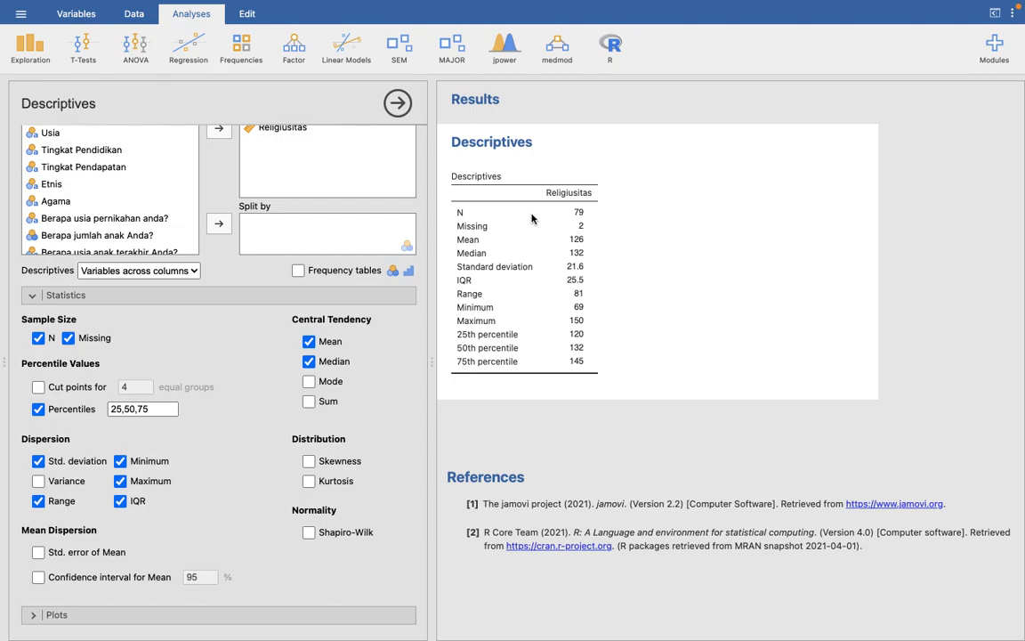
pyautogui.scroll(2, 373, 192)
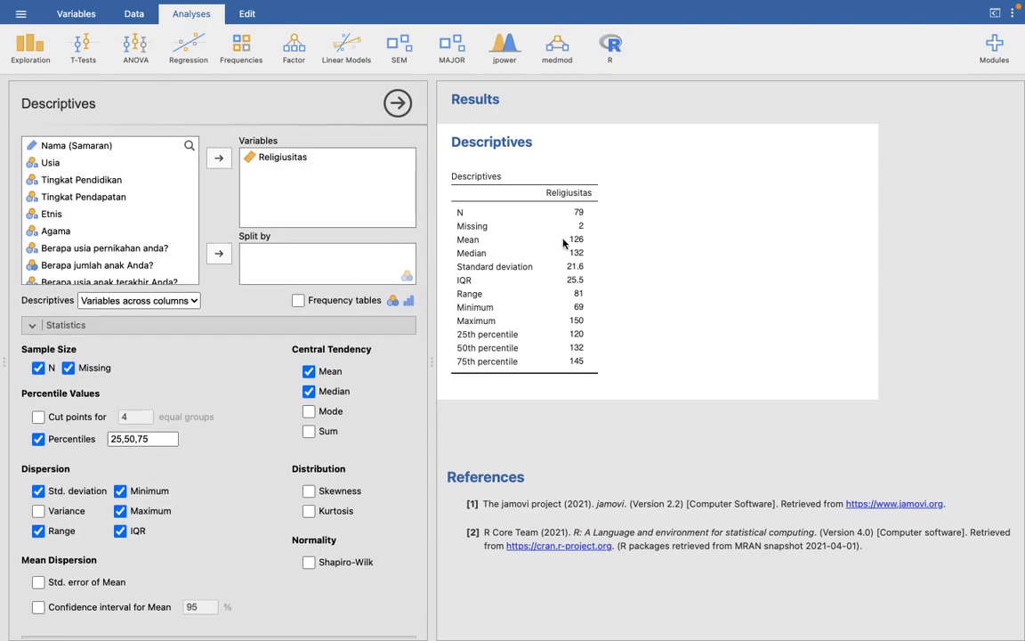
# Examine the survey responses across the item variables and down the rows of the data set.
pyautogui.click(129, 16)
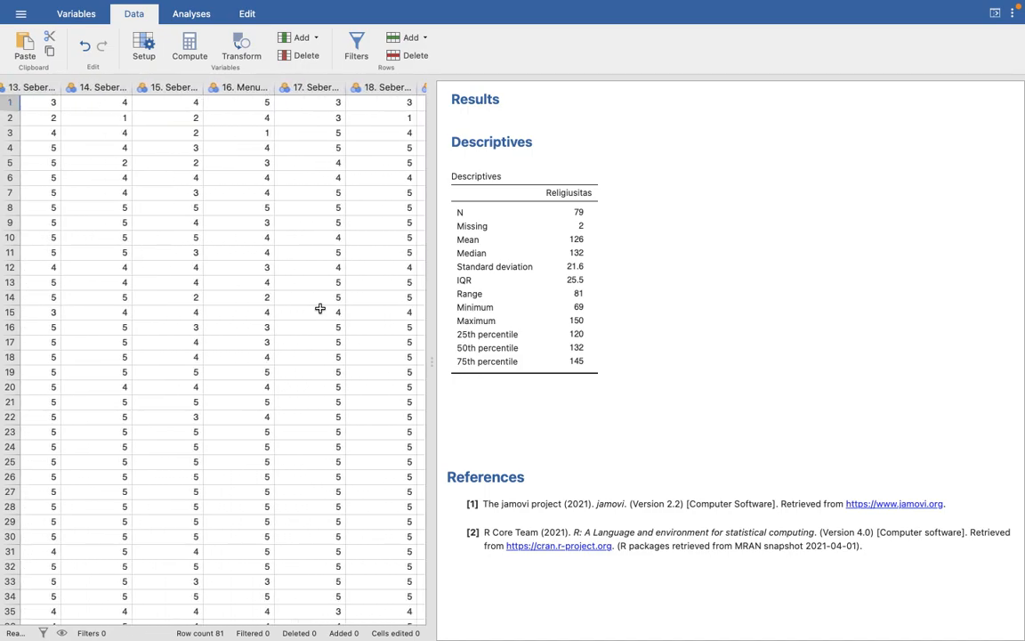
pyautogui.hscroll(5, 227, 338)
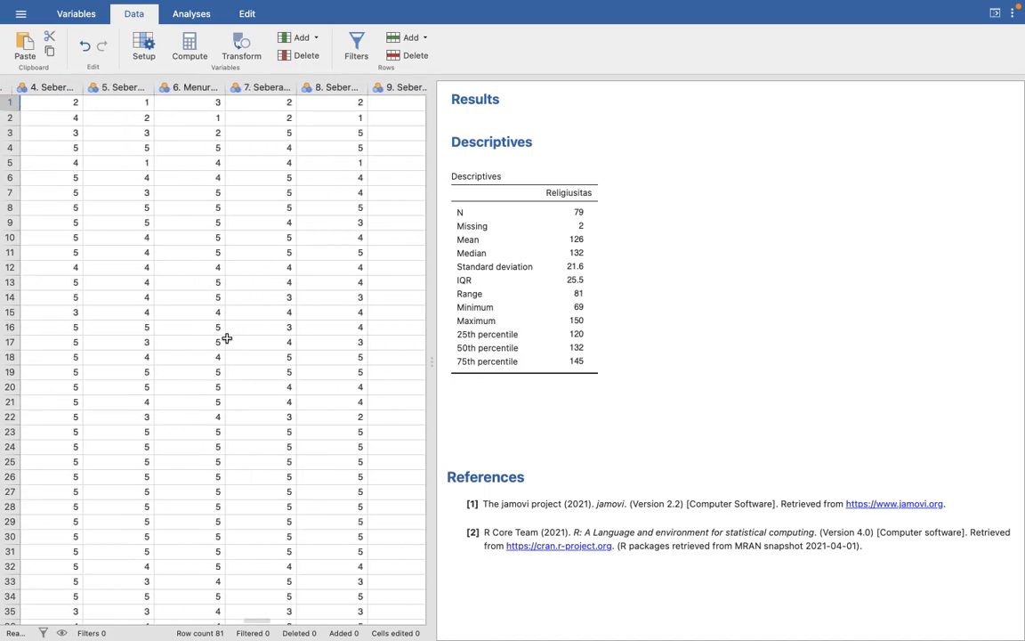
pyautogui.hscroll(-5, 227, 338)
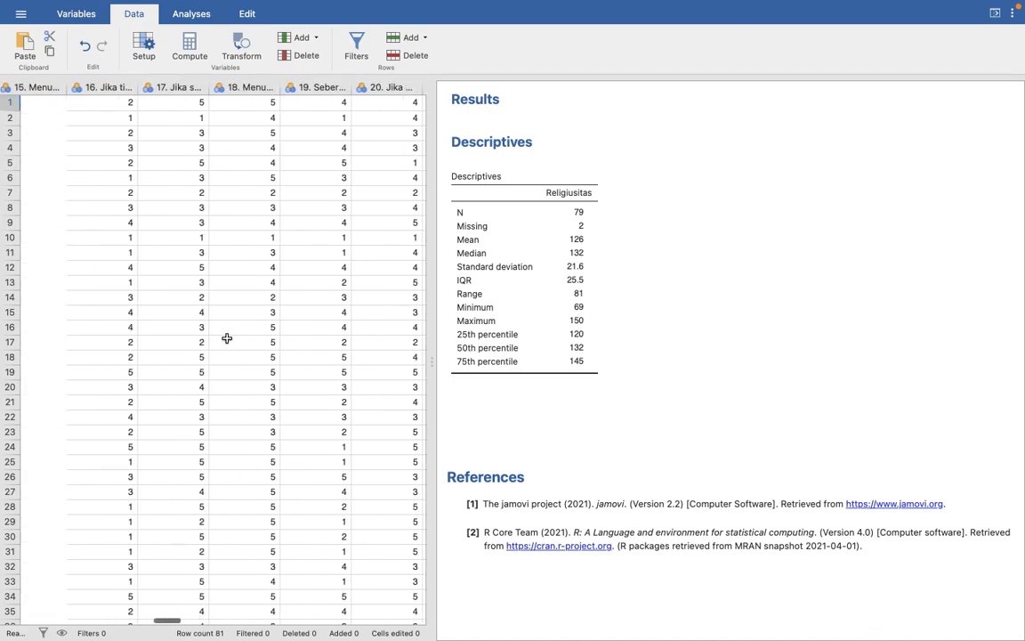
pyautogui.hscroll(-5, 227, 338)
pyautogui.hscroll(6, 227, 338)
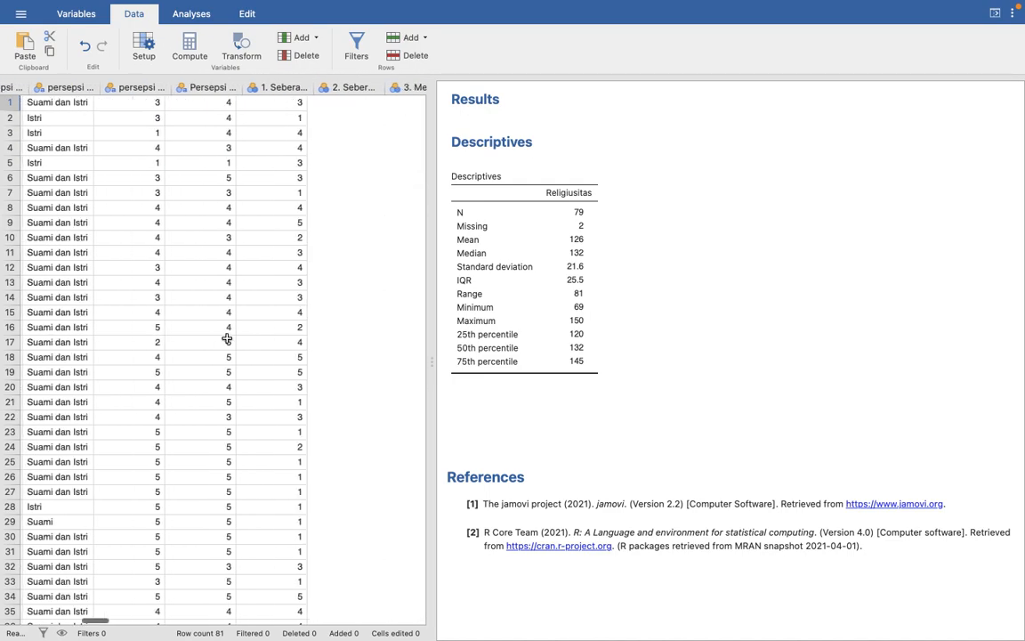
pyautogui.hscroll(-5, 227, 338)
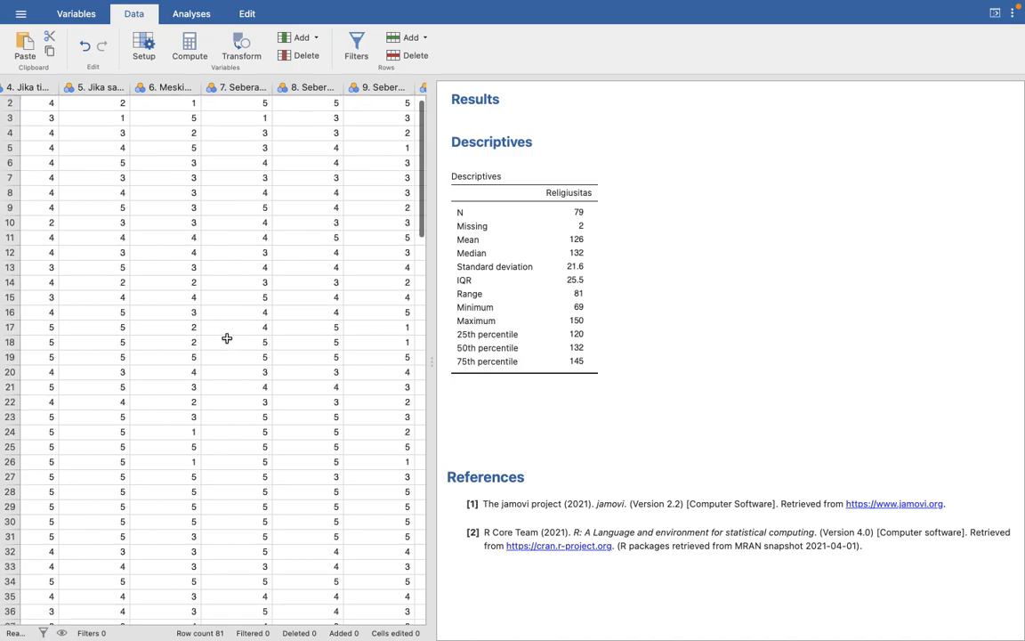
pyautogui.scroll(-10, 227, 339)
pyautogui.scroll(-10, 227, 338)
pyautogui.scroll(15, 227, 338)
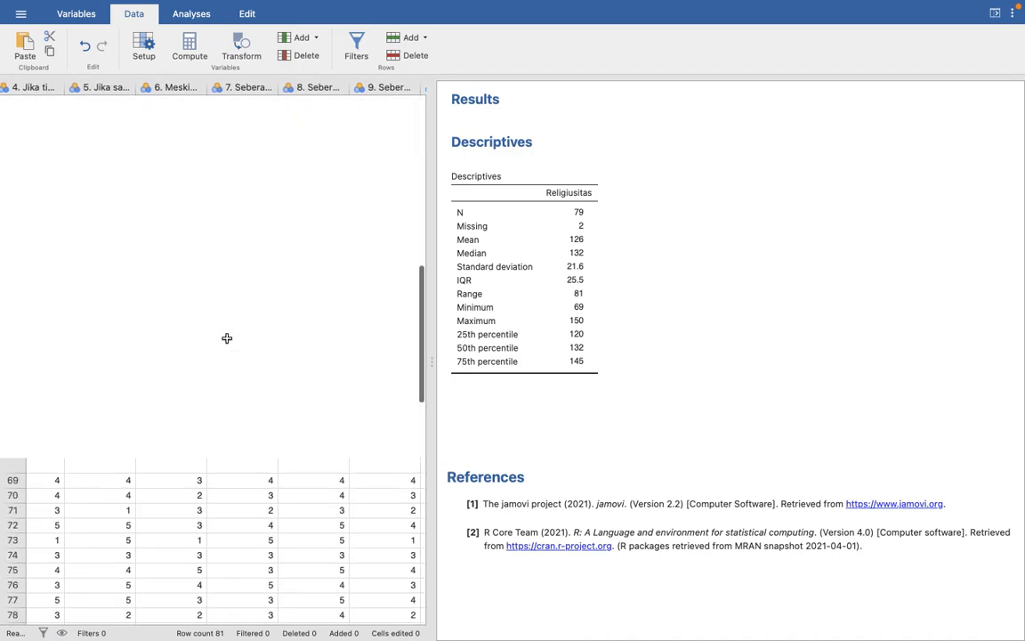
pyautogui.scroll(1, 227, 338)
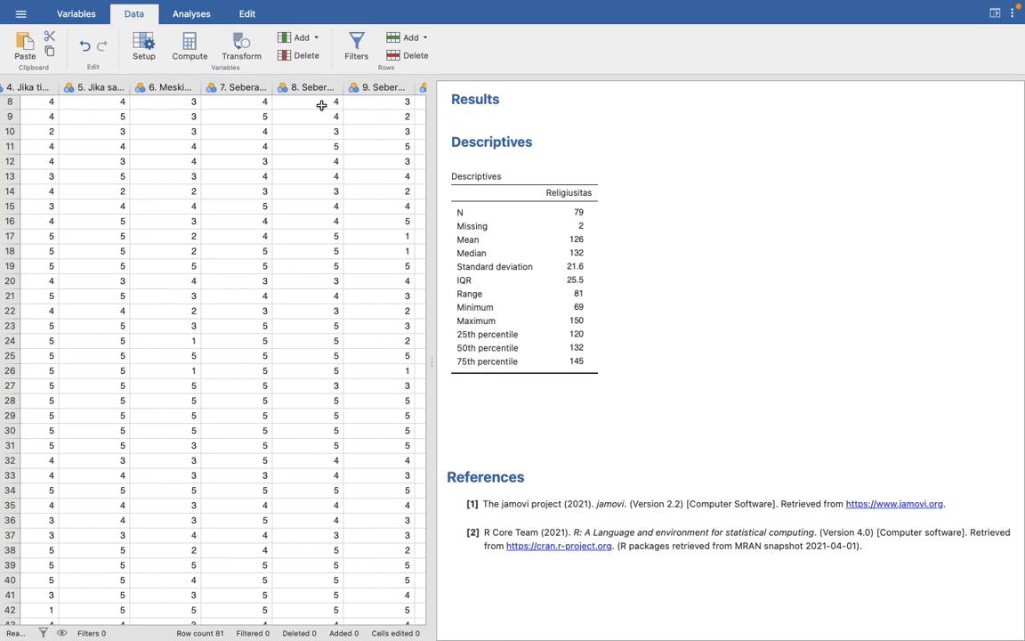
# Create a second Descriptives analysis with Religiusitas as its variable.
pyautogui.click(182, 12)
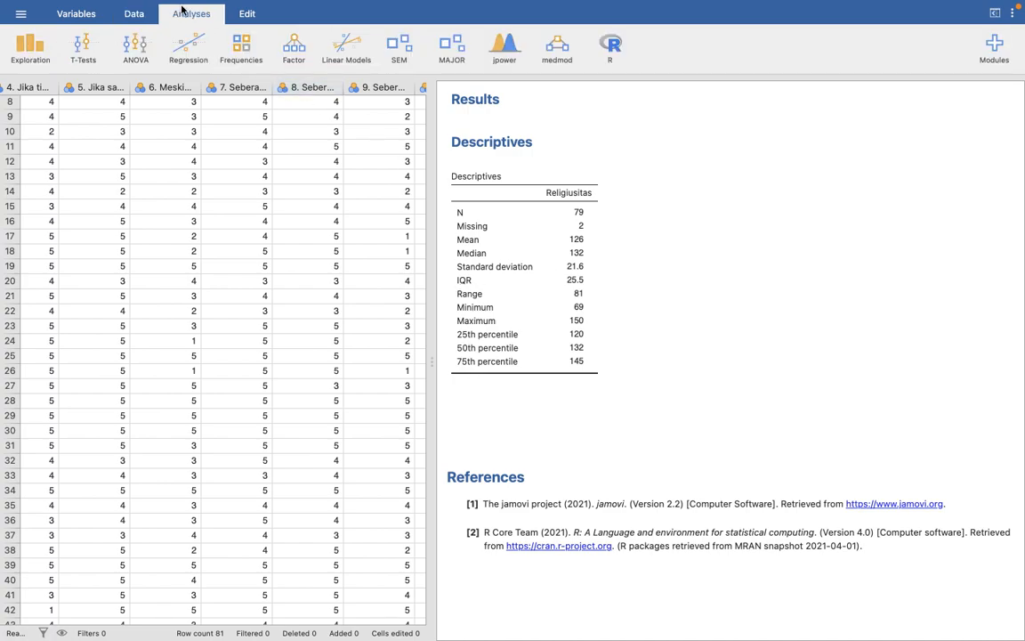
pyautogui.click(45, 46)
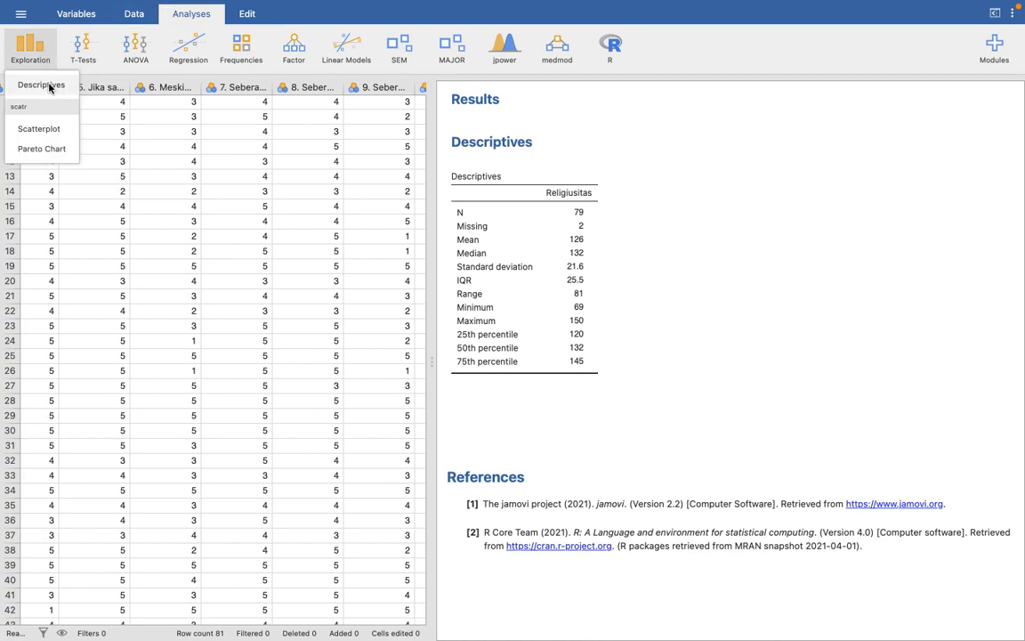
pyautogui.click(50, 87)
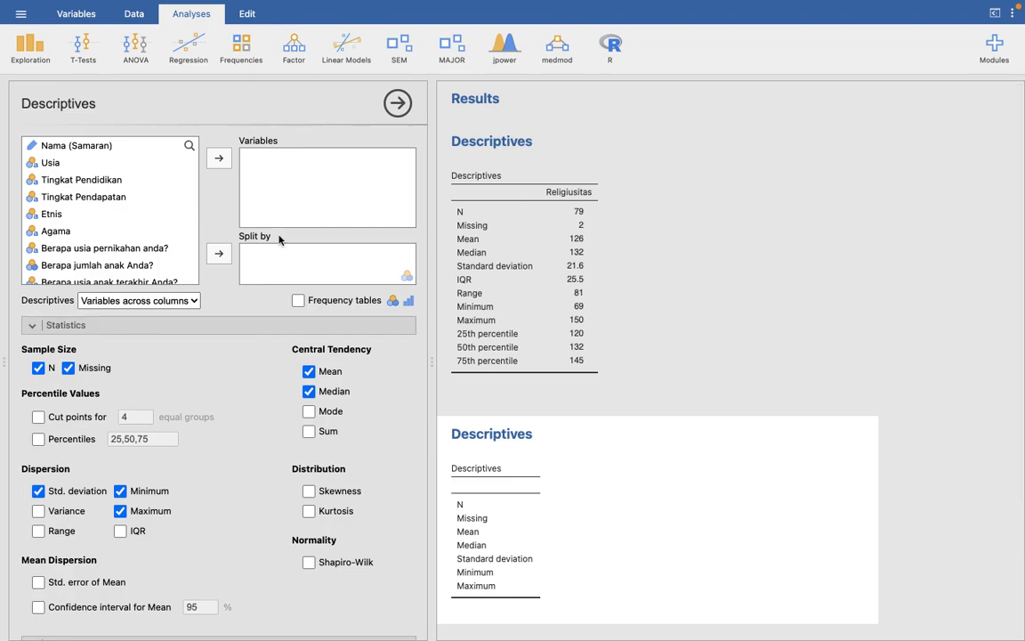
pyautogui.scroll(-5, 107, 251)
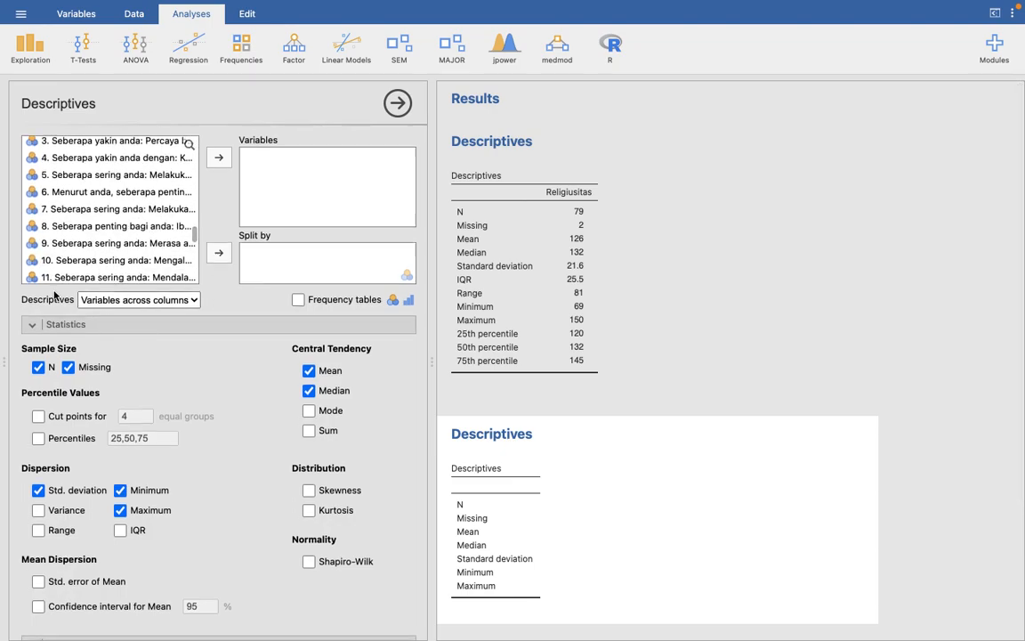
pyautogui.scroll(-1, 51, 267)
pyautogui.scroll(-10, 88, 223)
pyautogui.click(58, 247)
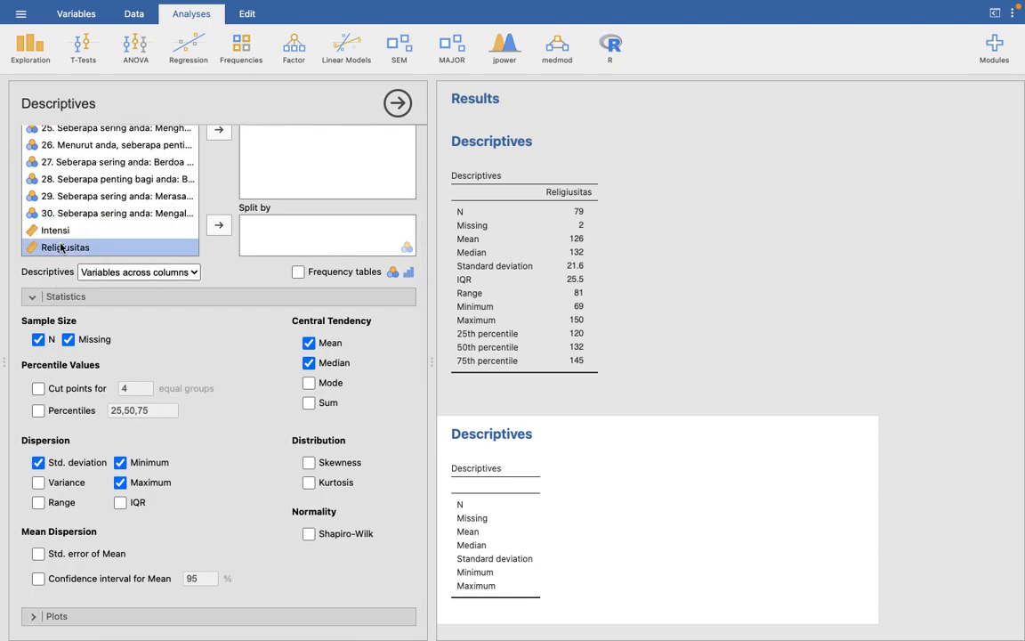
pyautogui.click(218, 130)
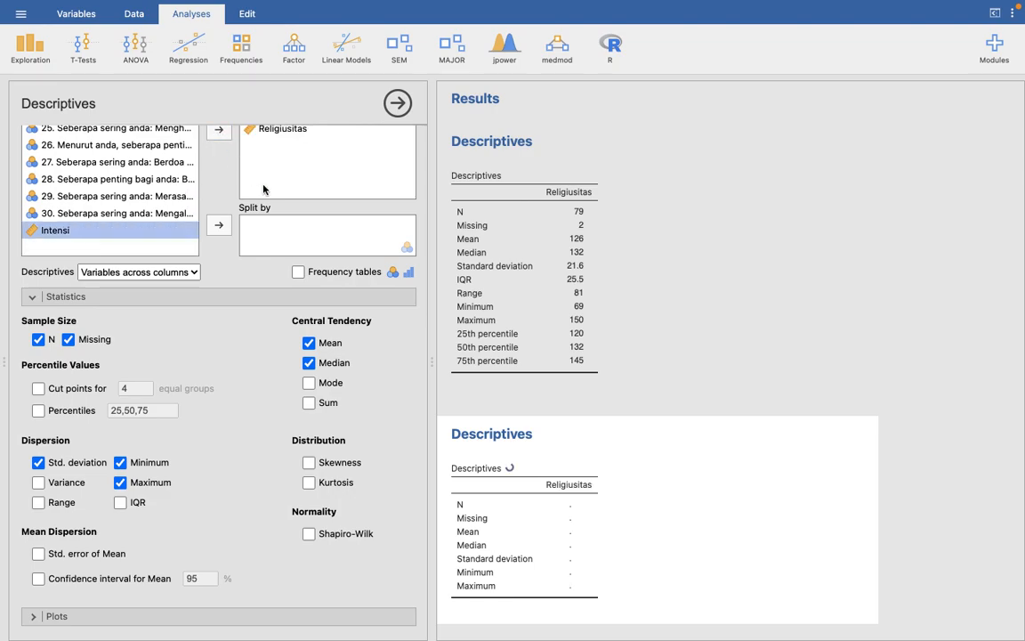
# Split the new Religiusitas descriptives by Agama and review the statistics for each group.
pyautogui.scroll(15, 93, 198)
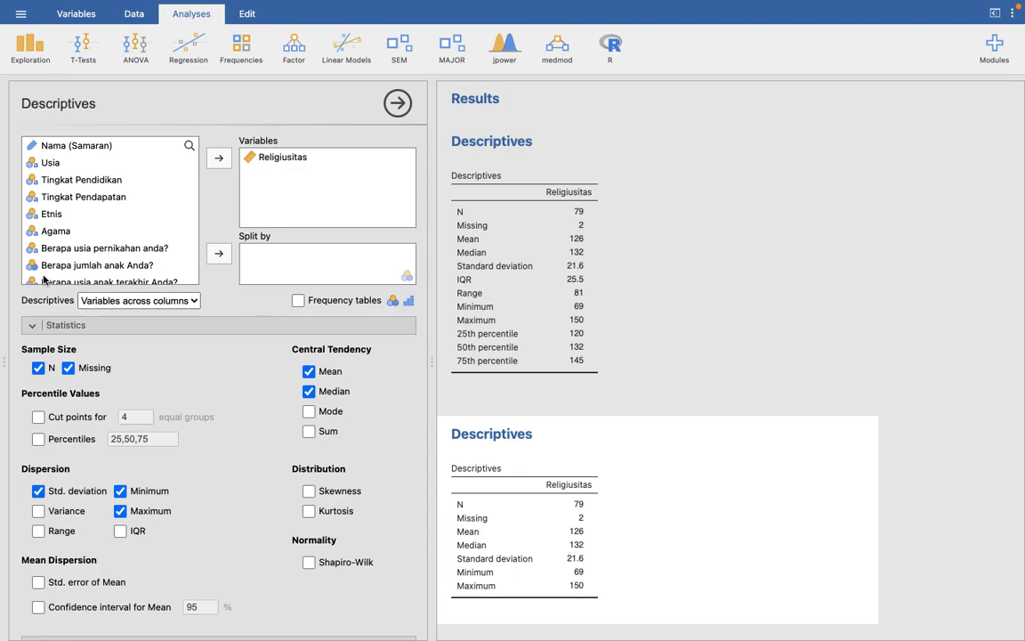
pyautogui.click(55, 233)
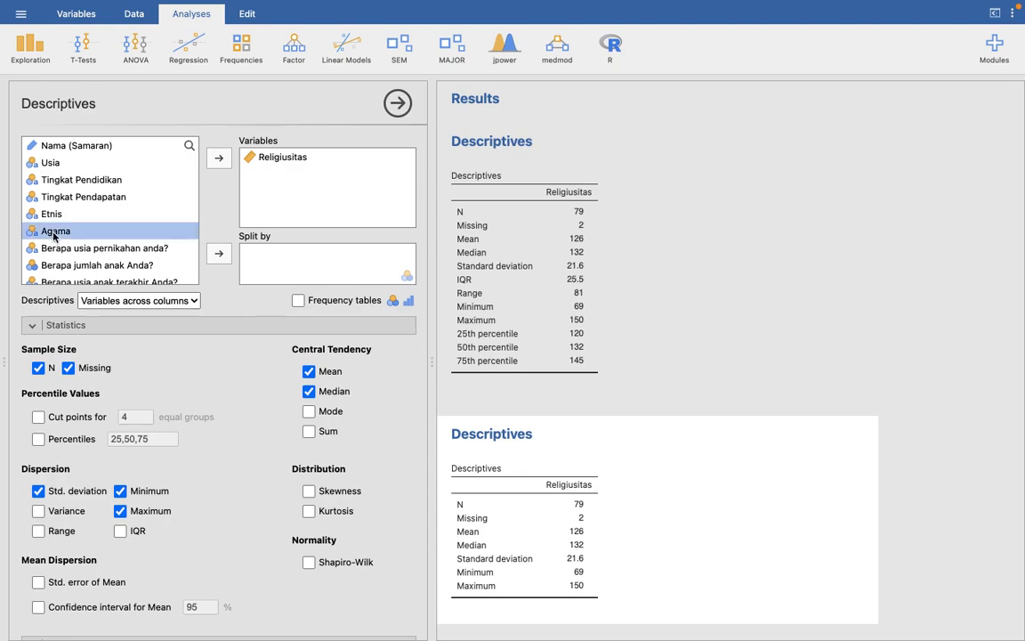
pyautogui.click(218, 255)
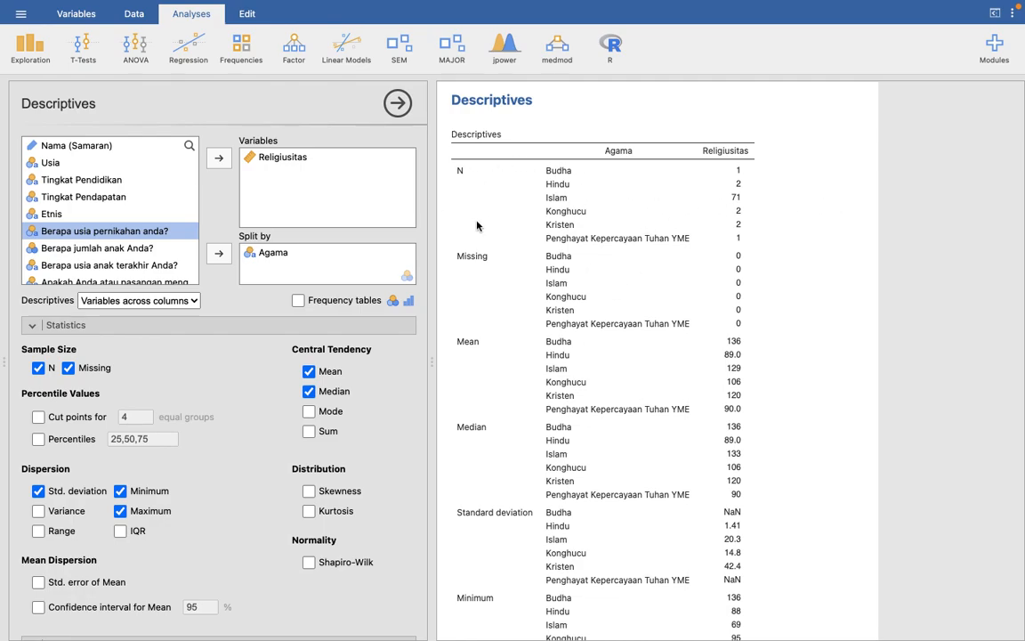
pyautogui.scroll(-2, 522, 316)
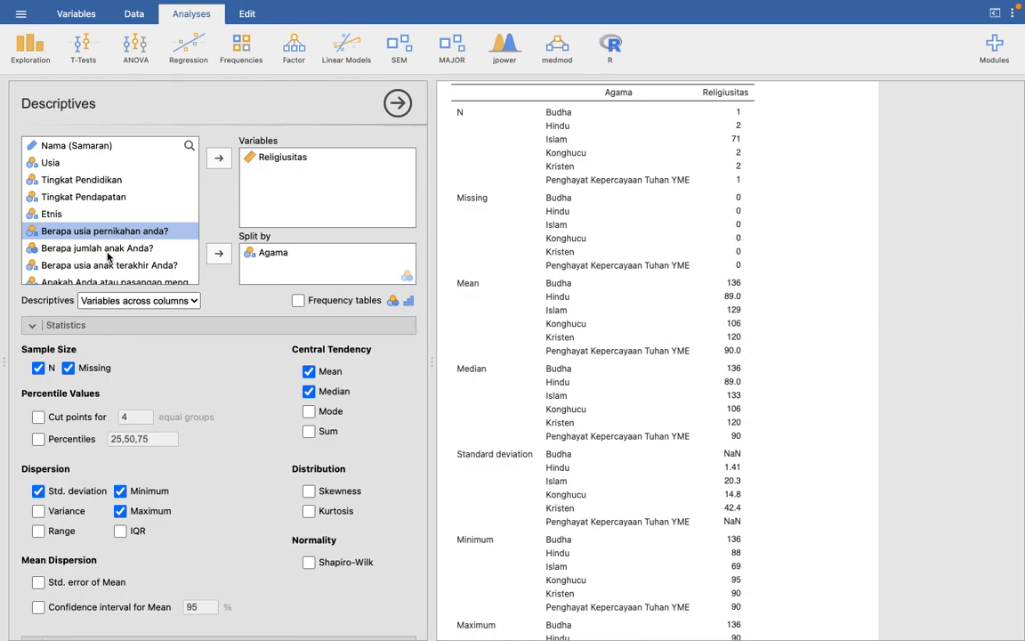
pyautogui.scroll(-2, 618, 322)
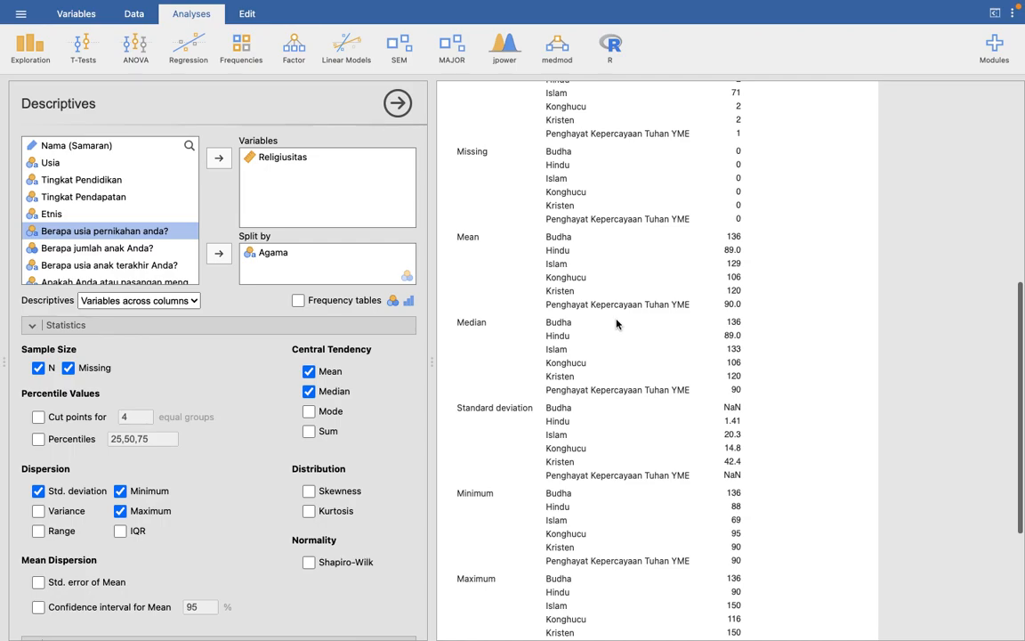
# Add Tingkat Pendidikan as a further split variable of the Religiusitas descriptives and look through the resulting table.
pyautogui.click(89, 179)
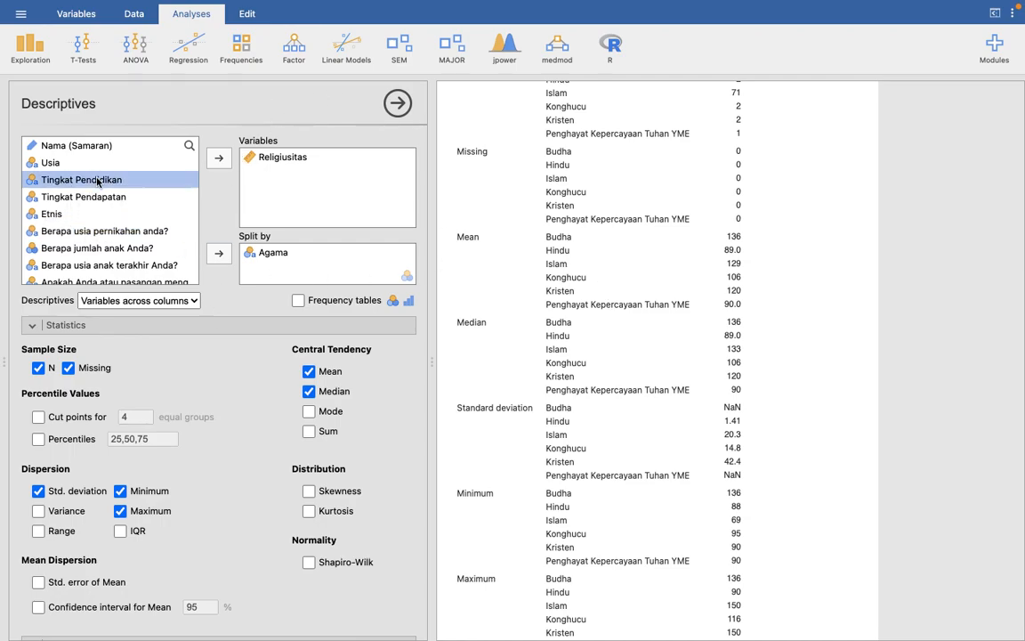
pyautogui.click(218, 253)
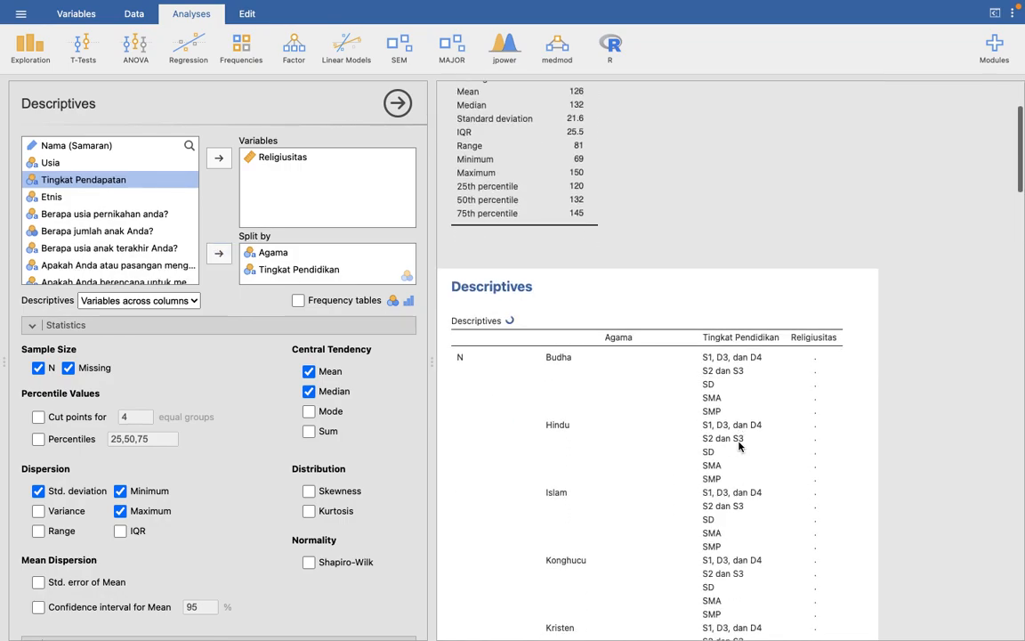
pyautogui.scroll(-15, 739, 447)
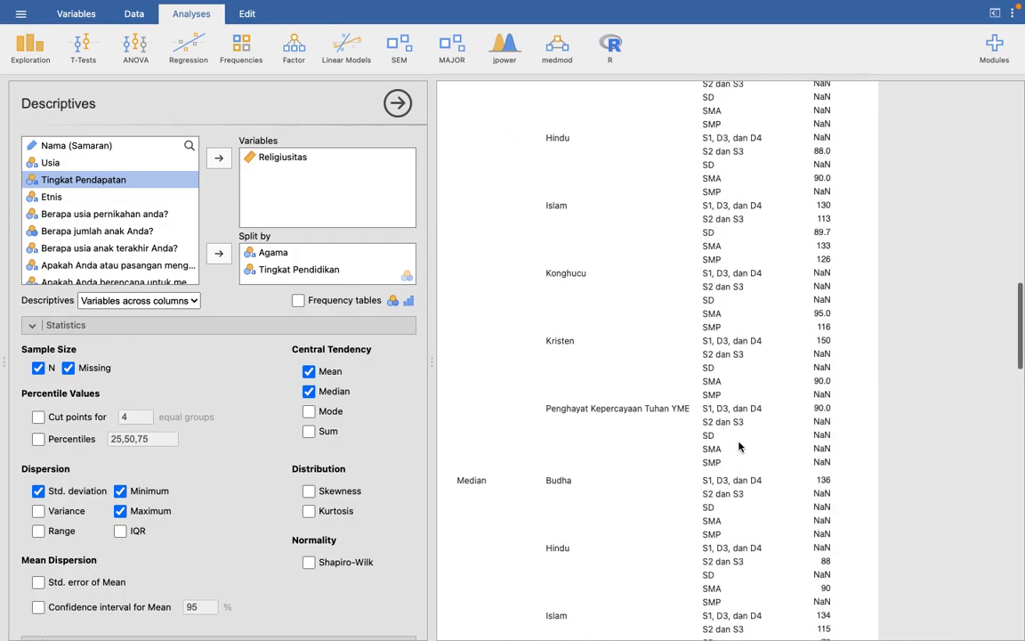
pyautogui.scroll(15, 739, 447)
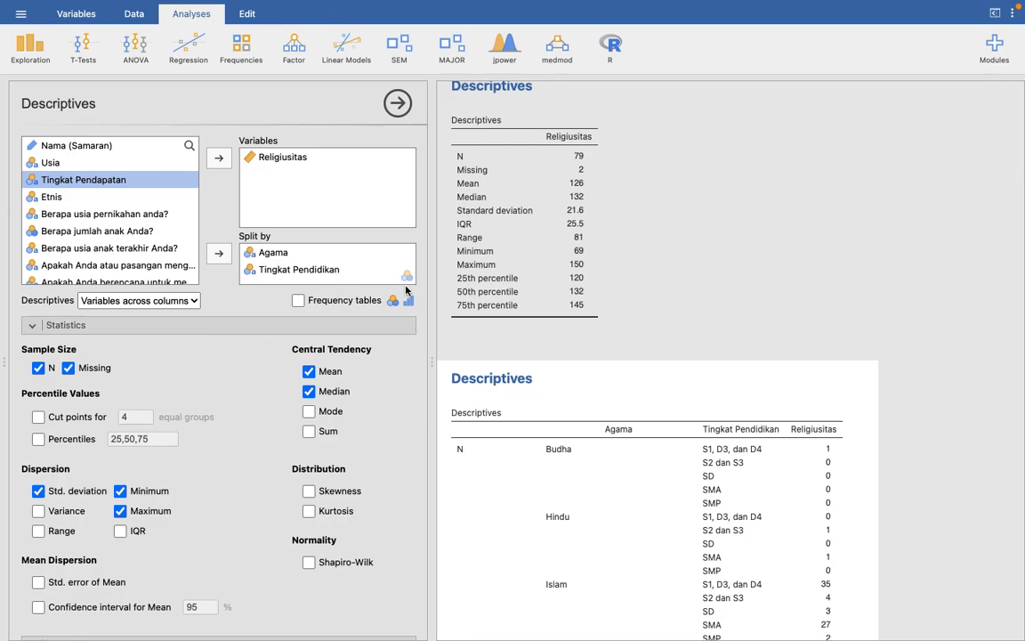
pyautogui.scroll(-5, 703, 525)
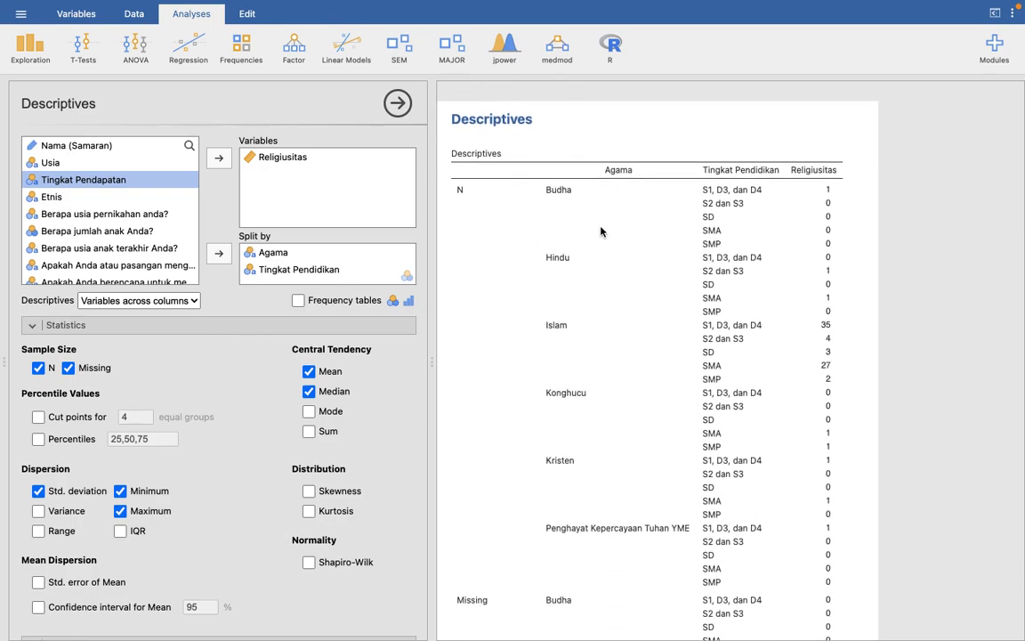
# Remove Agama from the split variables and review the Religiusitas statistics by Tingkat Pendidikan.
pyautogui.click(283, 255)
pyautogui.click(218, 253)
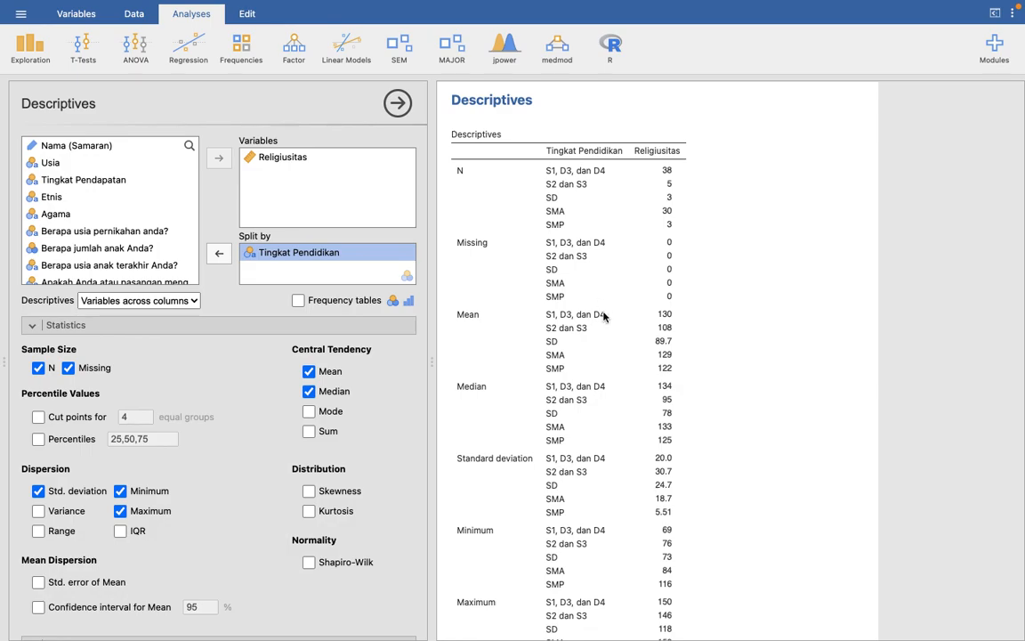
pyautogui.scroll(-5, 609, 334)
pyautogui.scroll(1, 609, 334)
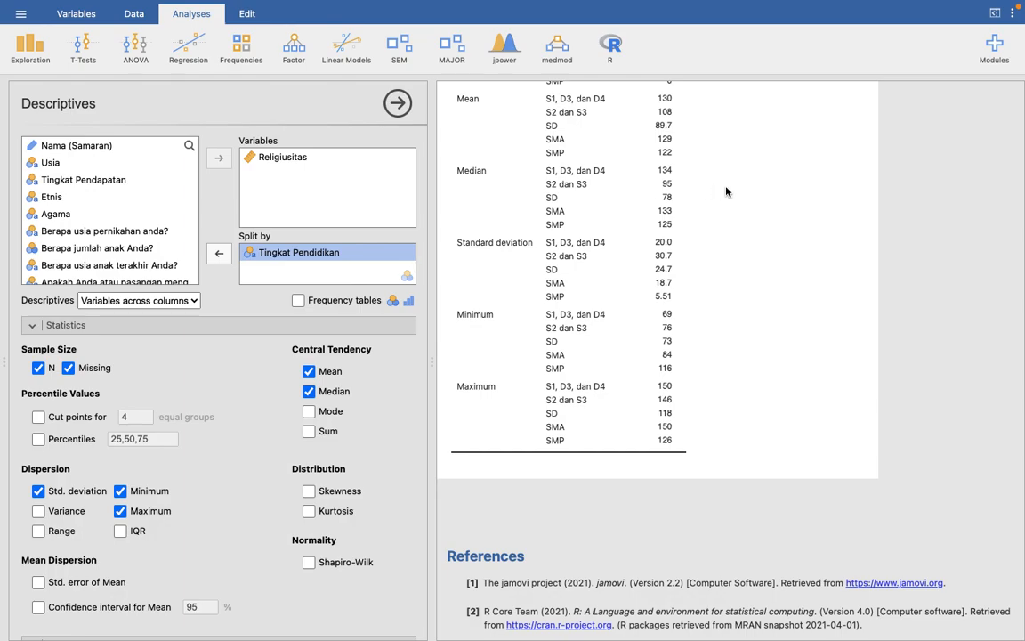
pyautogui.scroll(10, 728, 193)
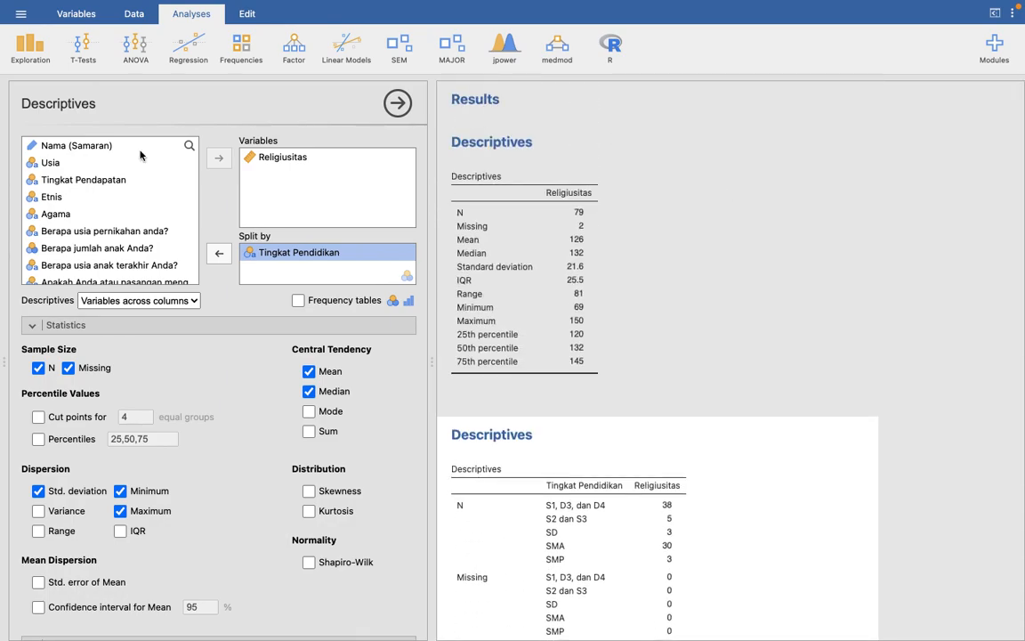